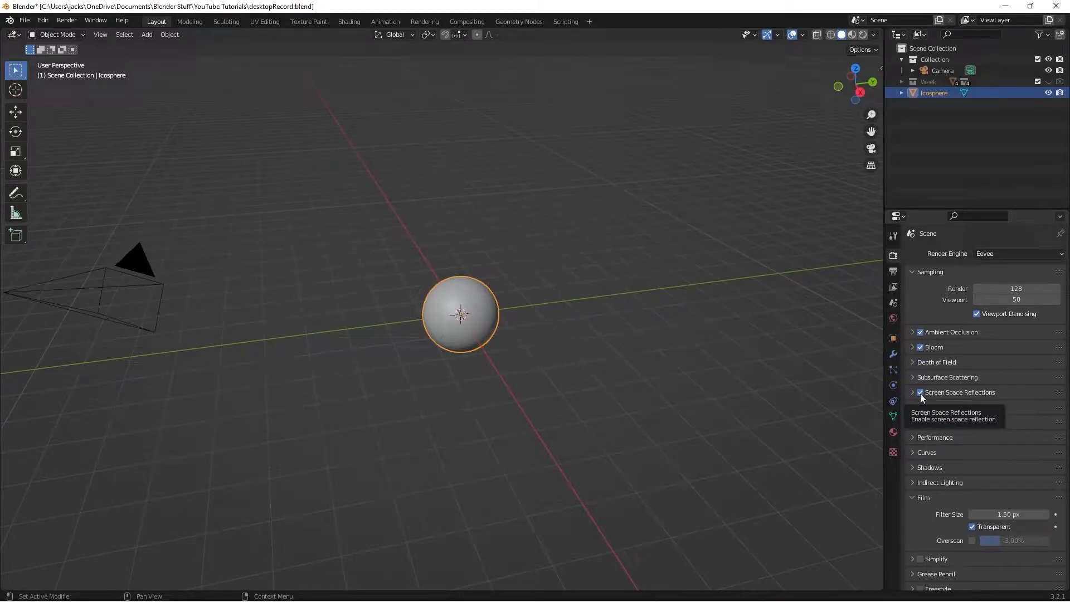
Step: Check the Look options in the scene's Color Management render settings
scroll(921, 394, down, 5)
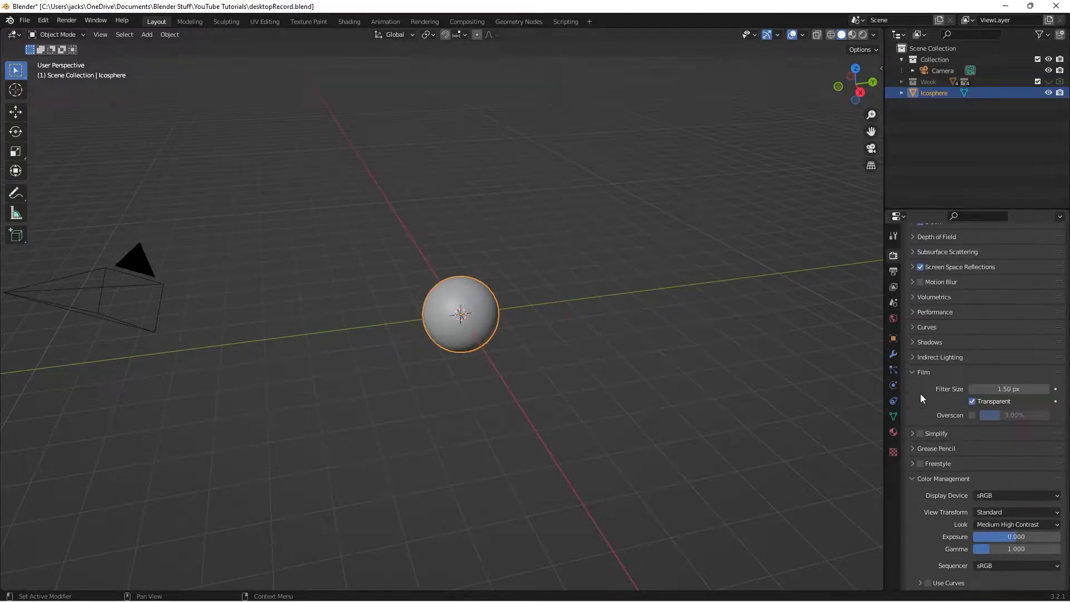
click(1009, 523)
click(742, 450)
Step: Select the camera, look through it and set its focal length to 102 mm
middle_drag(741, 450, 379, 273)
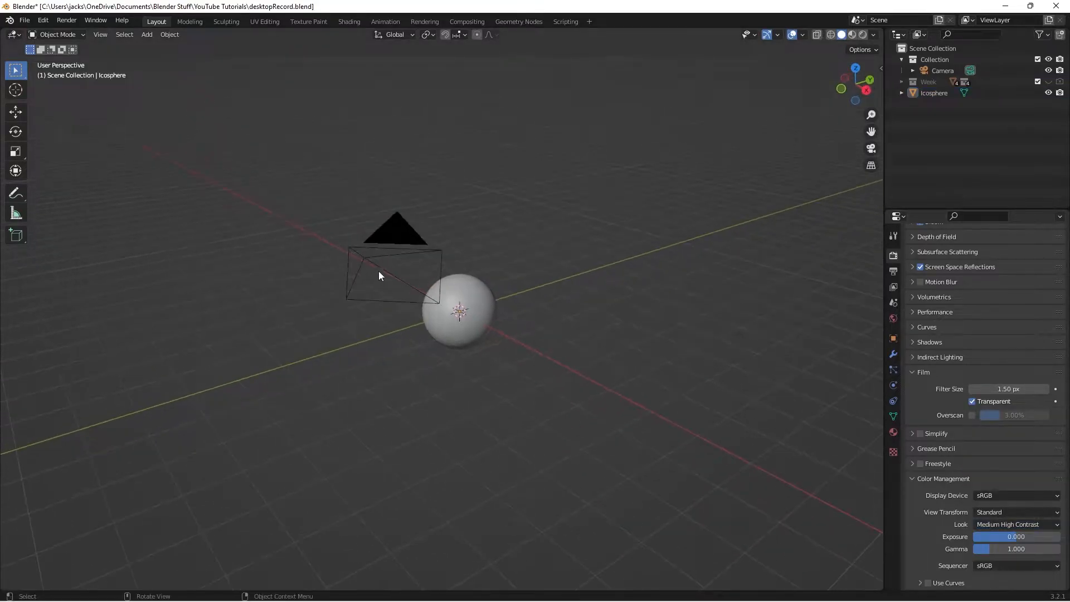
click(386, 256)
key(KP_0)
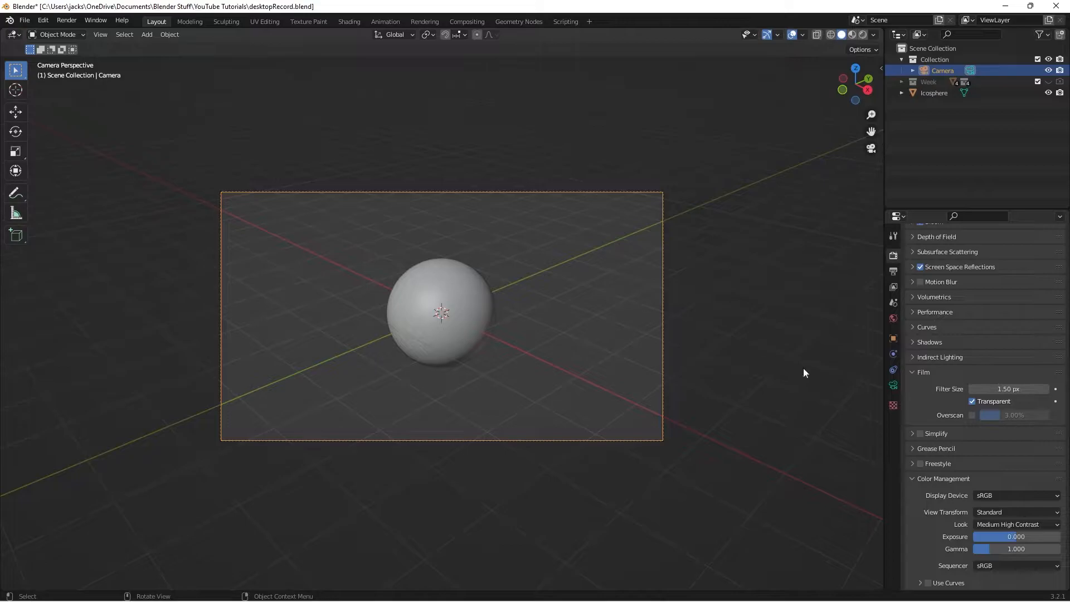
click(893, 385)
double_click(998, 308)
text(102)
key(Return)
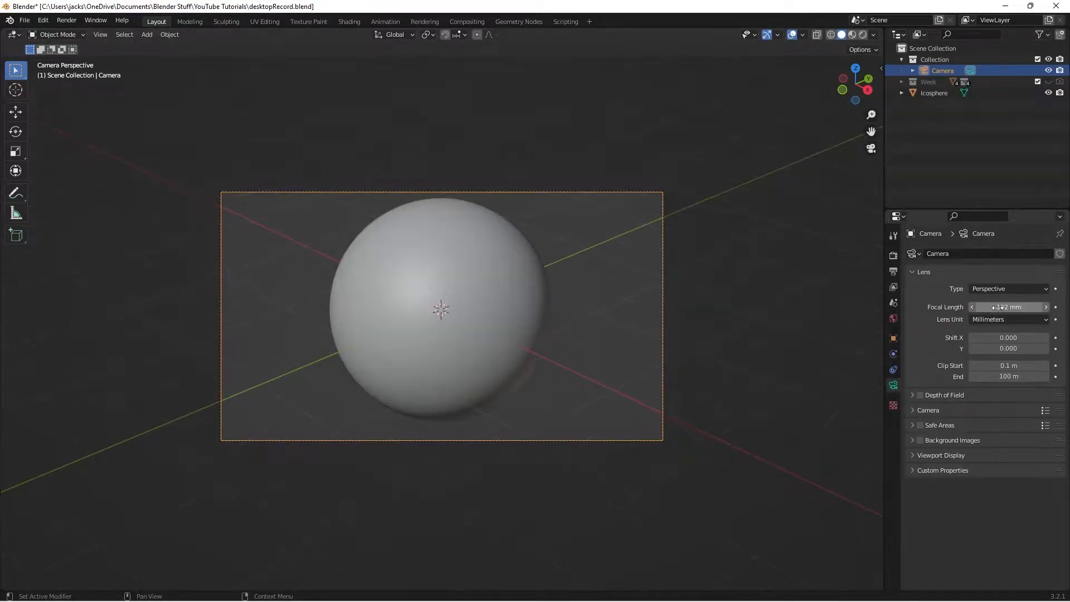
Step: Switch the Layout viewport to rendered shading and set its HDRI lighting strength to 1
click(424, 258)
click(569, 238)
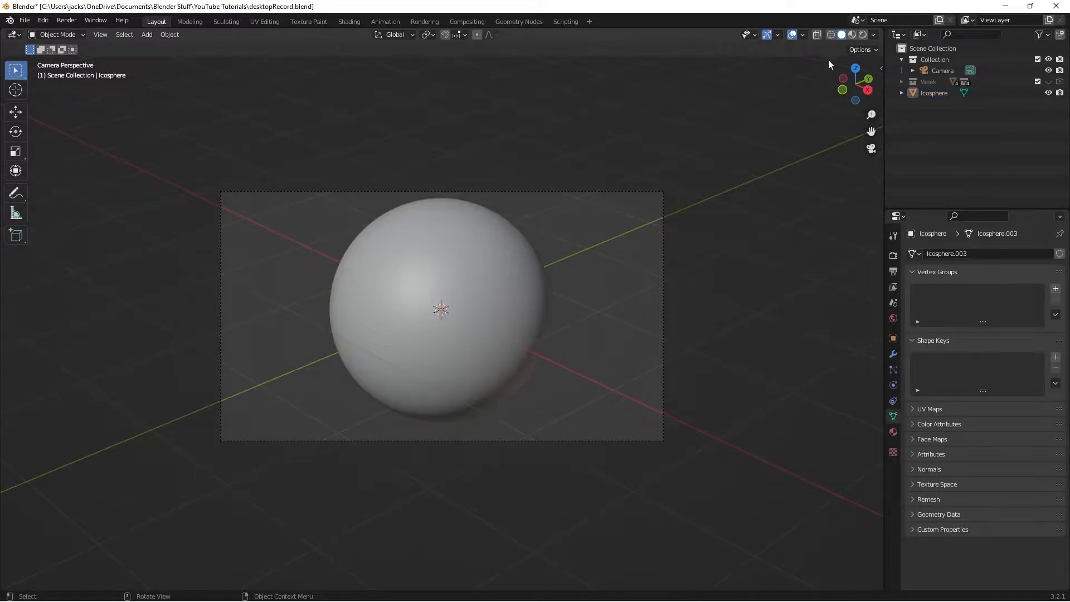
click(866, 35)
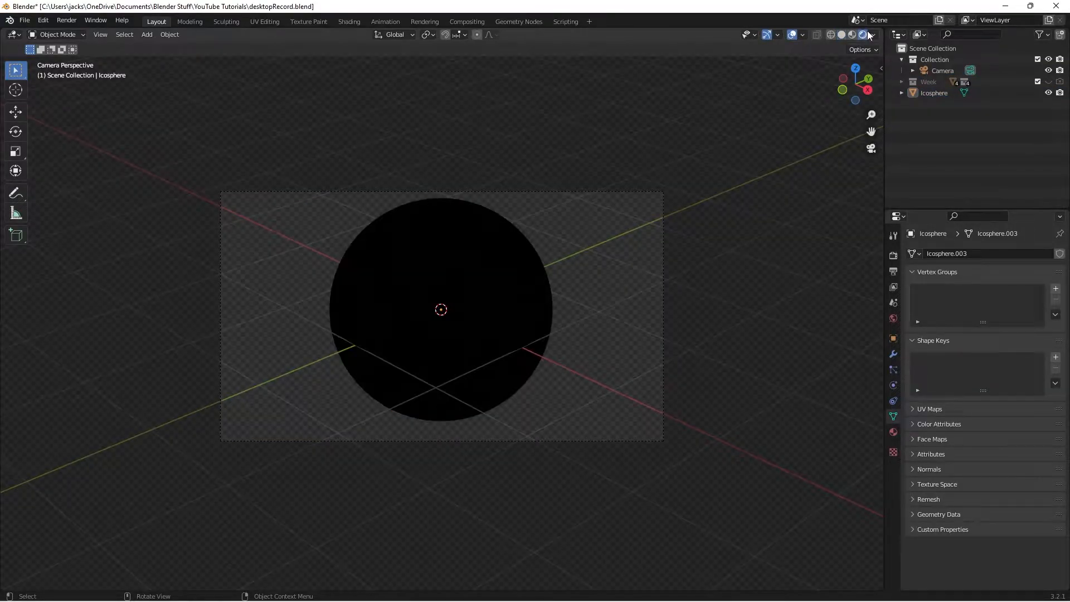
click(873, 35)
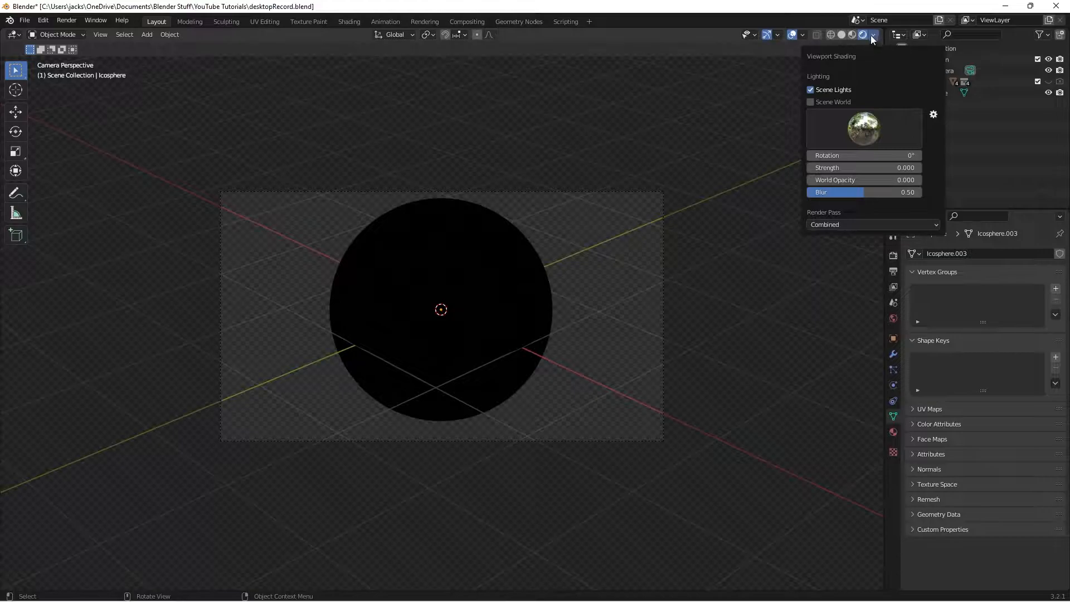
double_click(867, 168)
text(1)
key(Return)
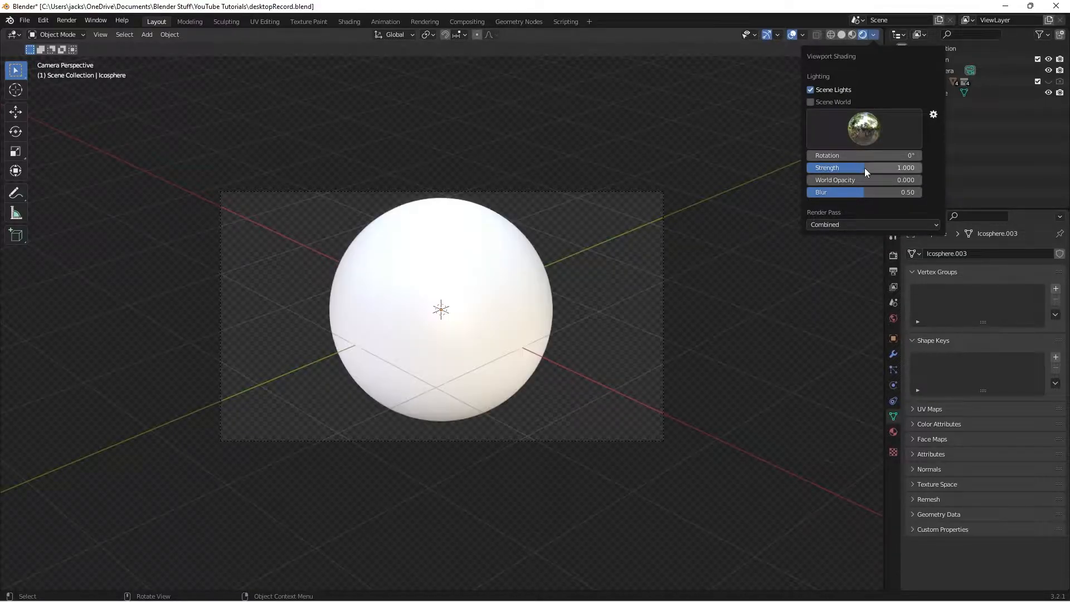
Step: Turn off the Transparent film option in the render settings and return to the camera view
middle_drag(590, 280, 563, 254)
click(893, 255)
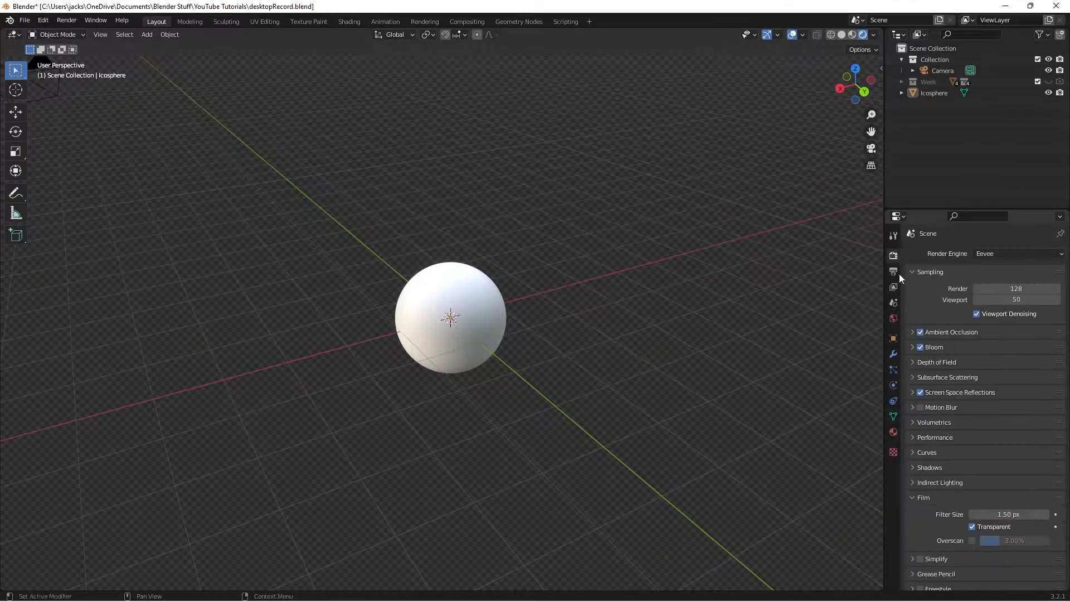
scroll(982, 412, down, 3)
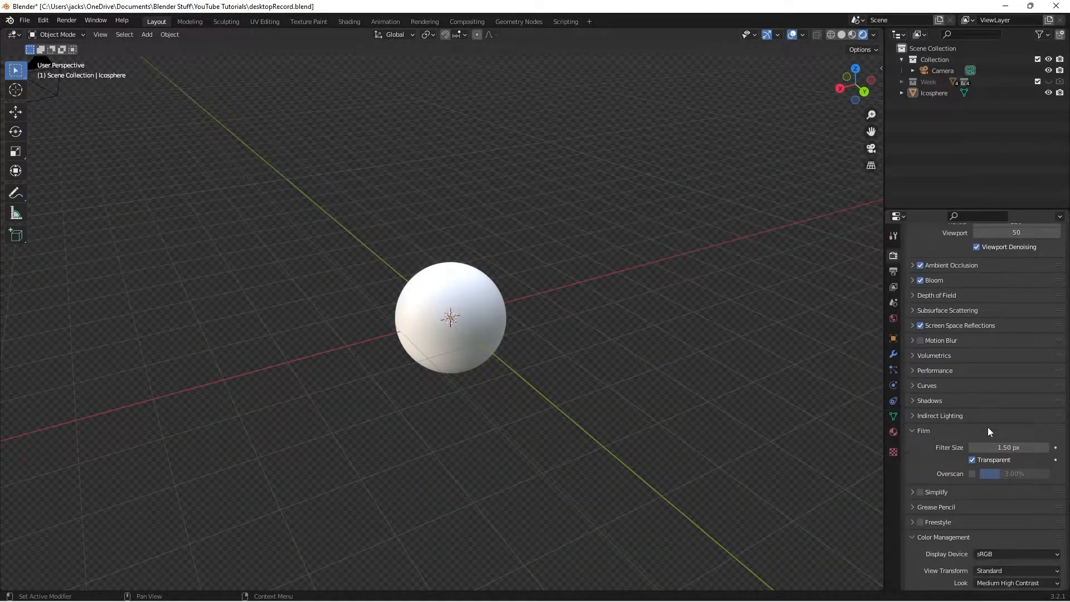
click(972, 459)
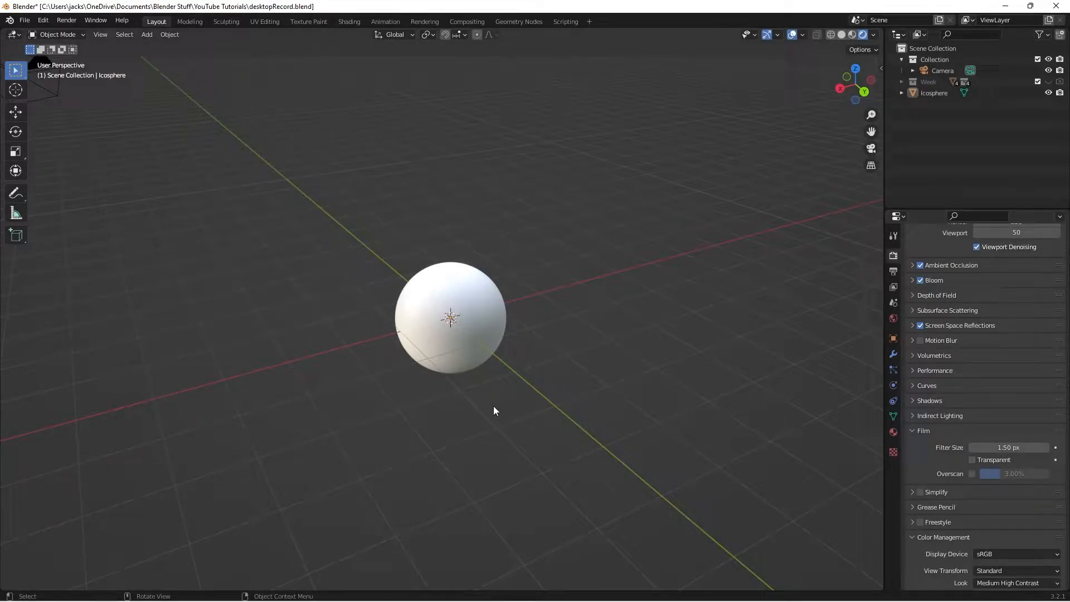
key(KP_0)
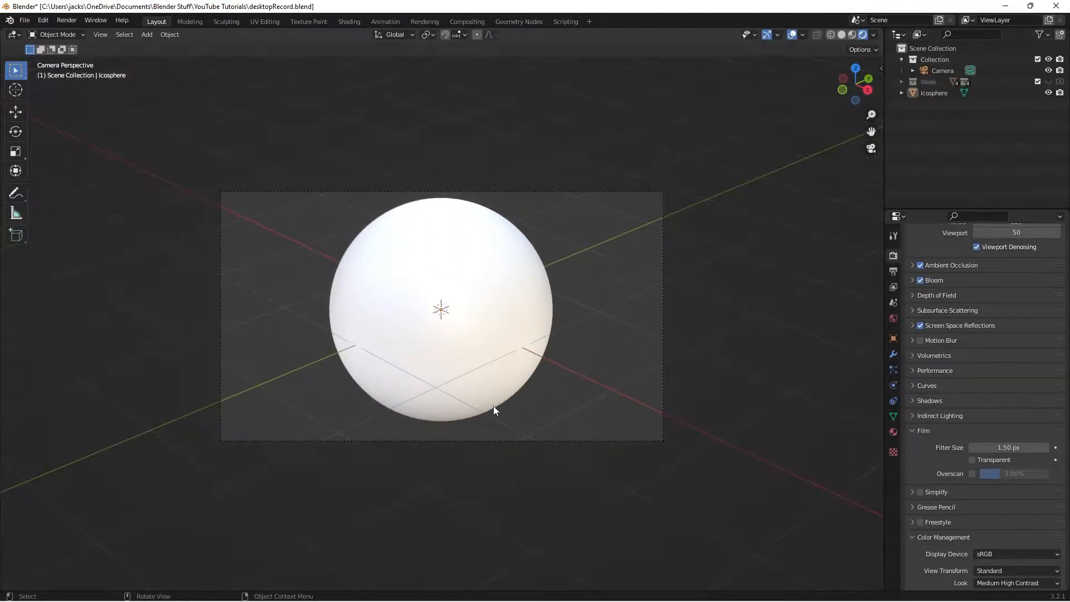
Step: Open the Shading workspace, switch its viewport to rendered shading and set the HDRI lighting strength to 1
click(350, 22)
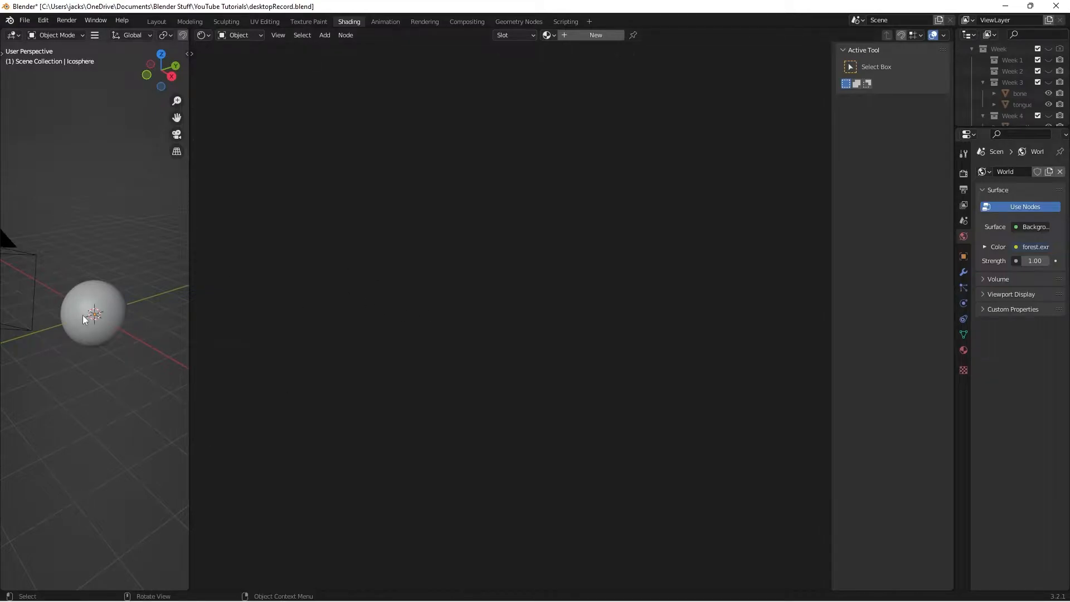
scroll(174, 32, down, 5)
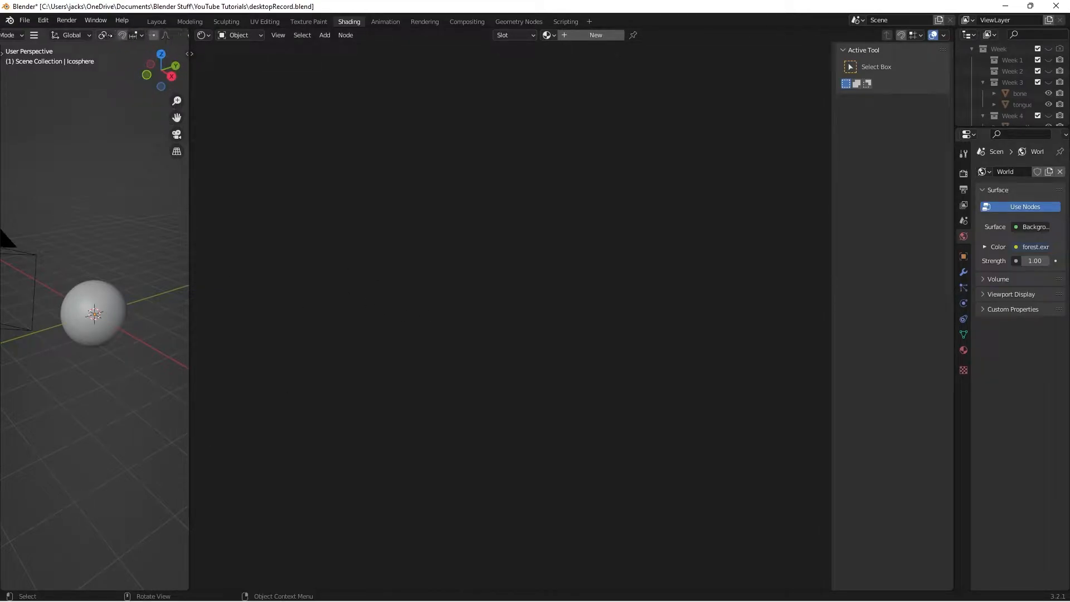
click(169, 34)
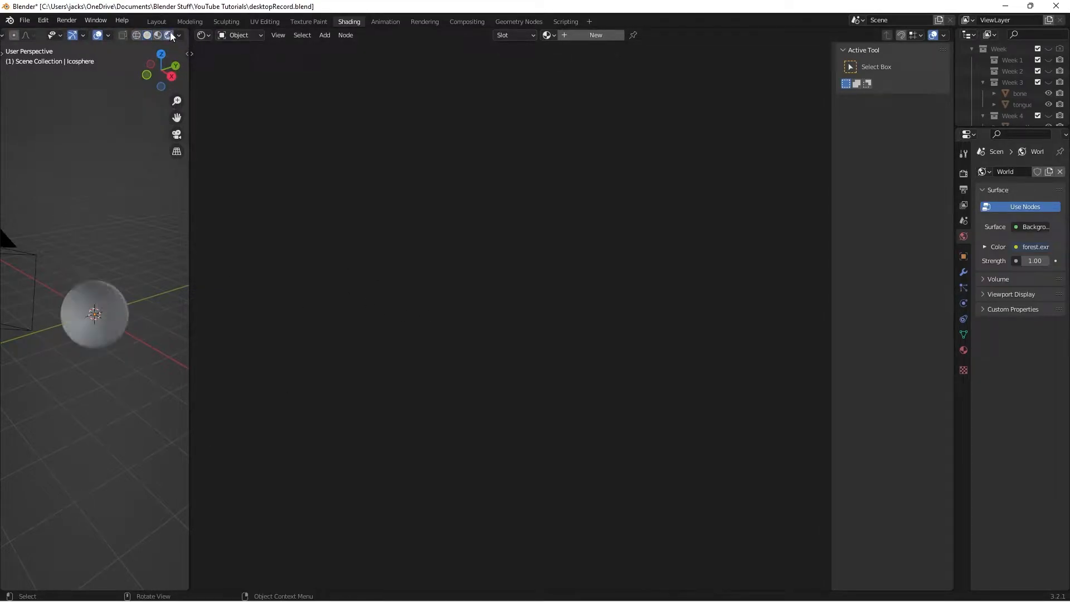
click(180, 37)
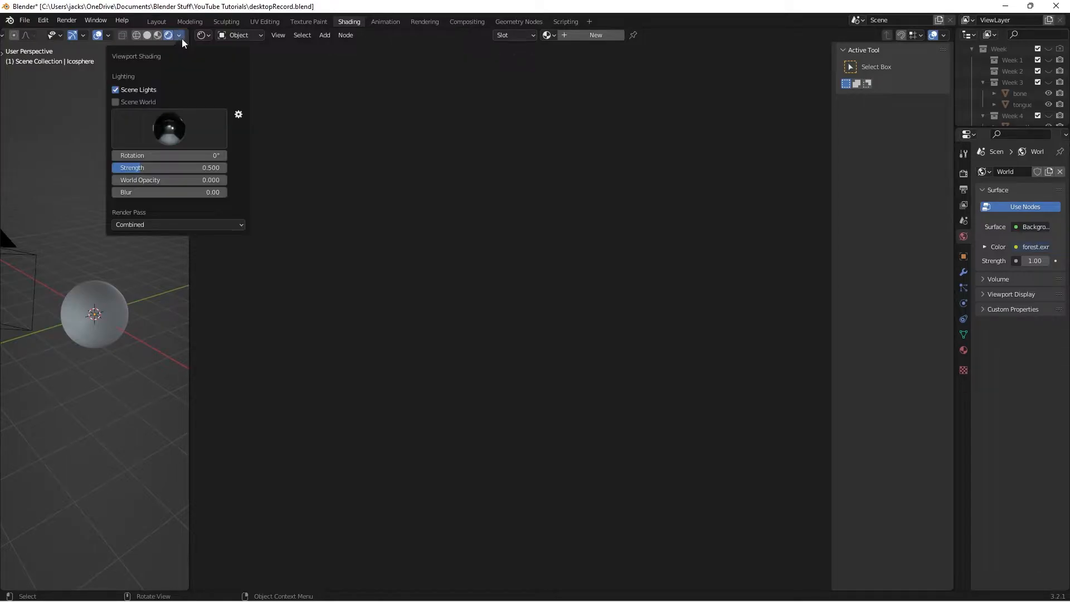
click(179, 168)
text(1)
key(Return)
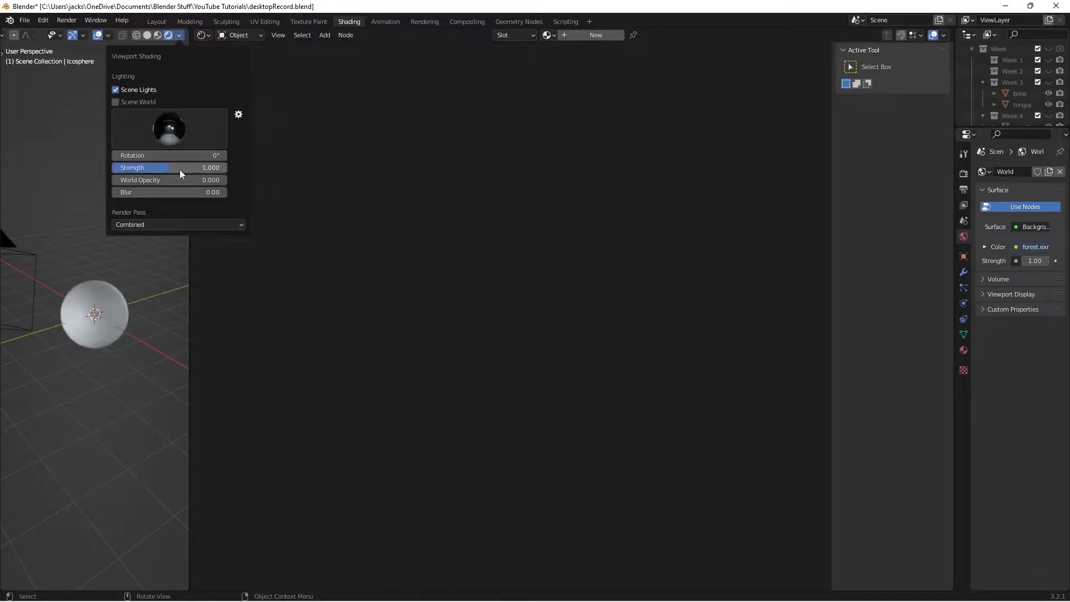
Step: Choose the green forest HDRI to light the Shading workspace's camera view, and save the file
click(174, 134)
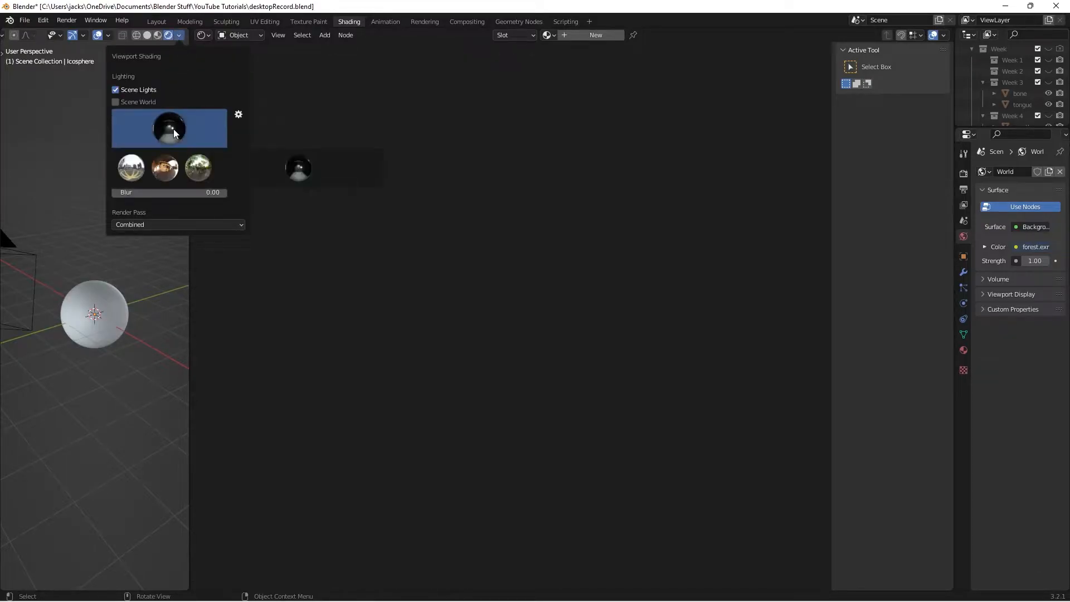
click(193, 168)
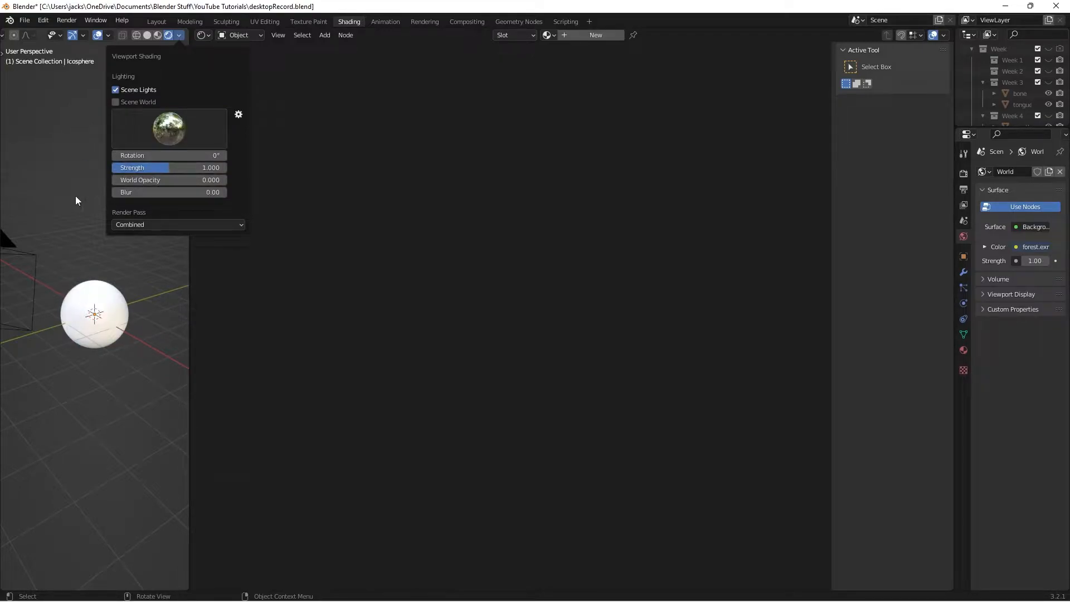
key(KP_0)
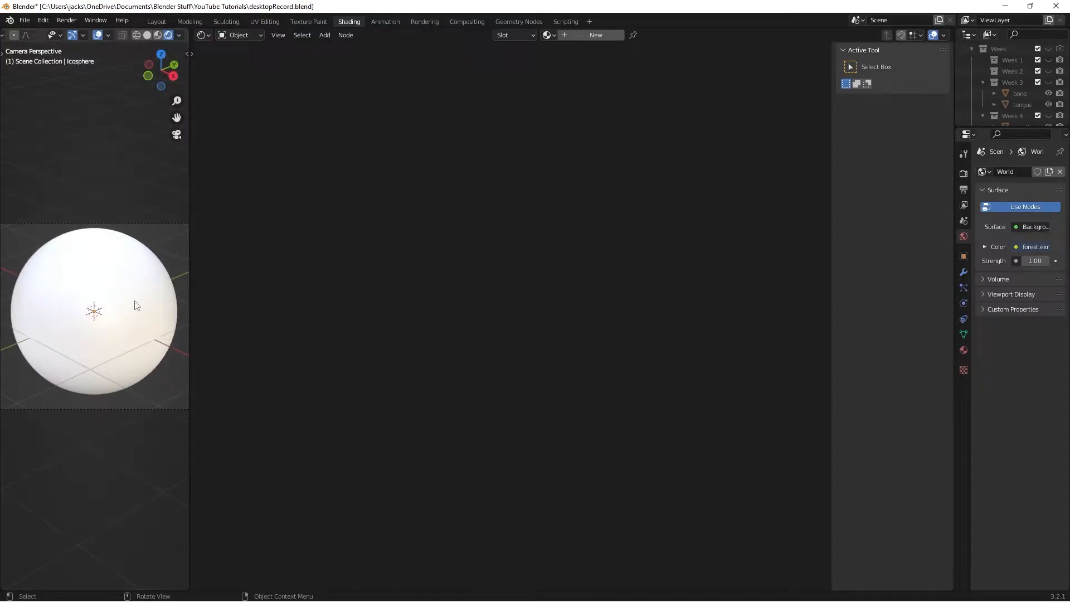
key(ctrl+s)
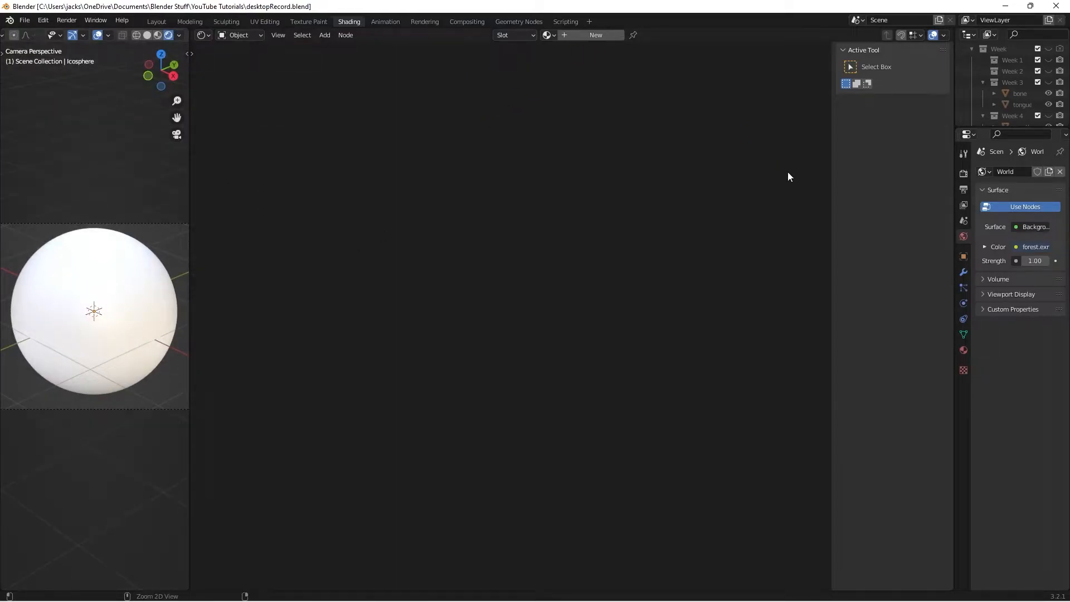
Step: Create a new material on the icosphere and name it goldLeaflet
click(595, 35)
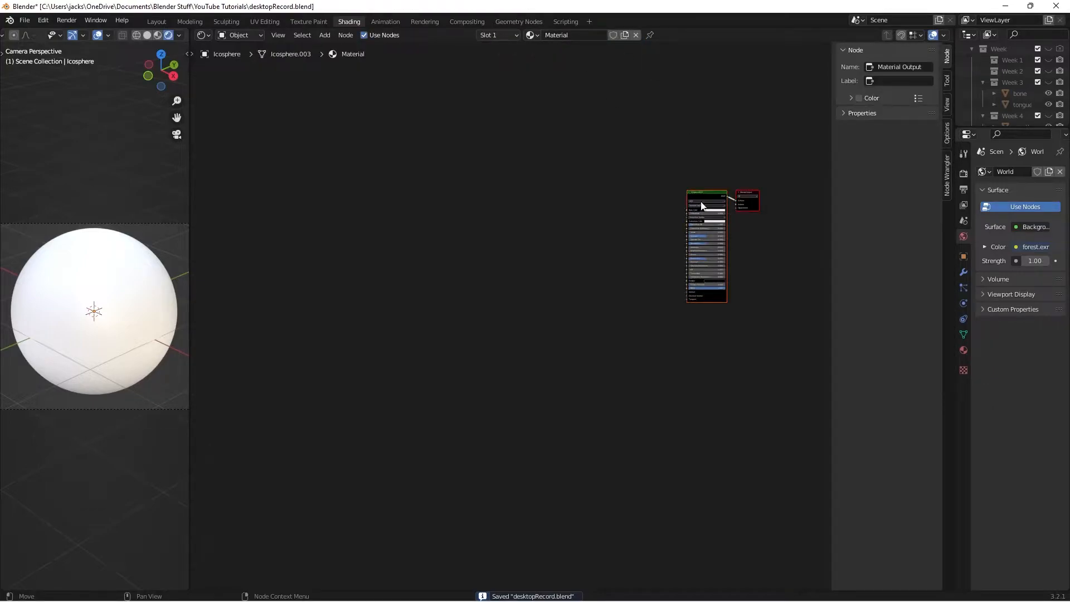
key(Home)
scroll(444, 283, up, 2)
middle_drag(351, 279, 455, 262)
scroll(446, 266, up, 1)
click(446, 265)
middle_drag(387, 309, 493, 306)
text(goldLeaft)
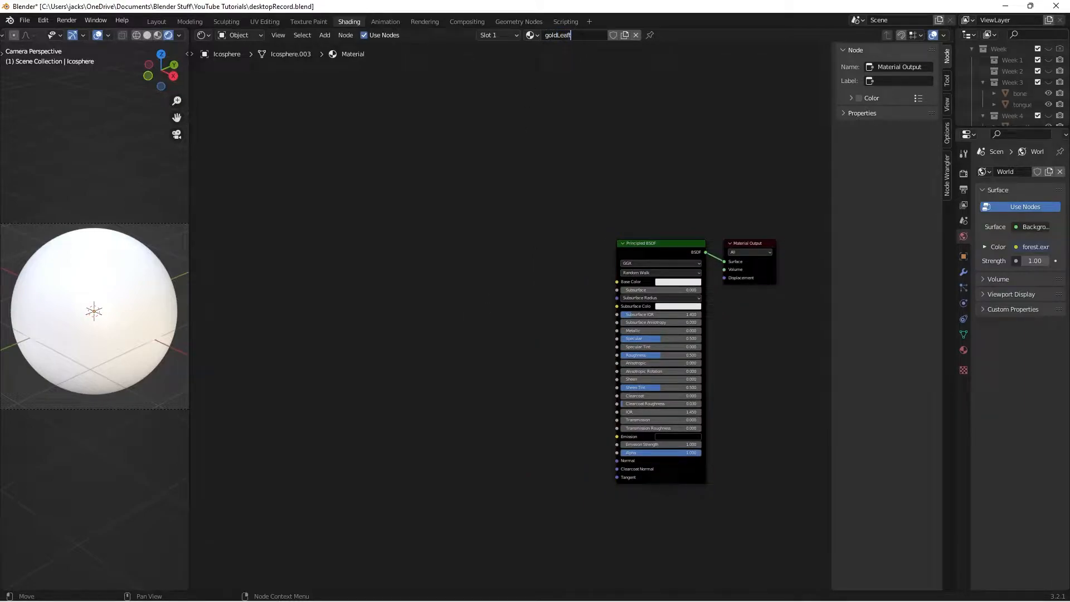
key(BackSpace)
text(let)
key(Return)
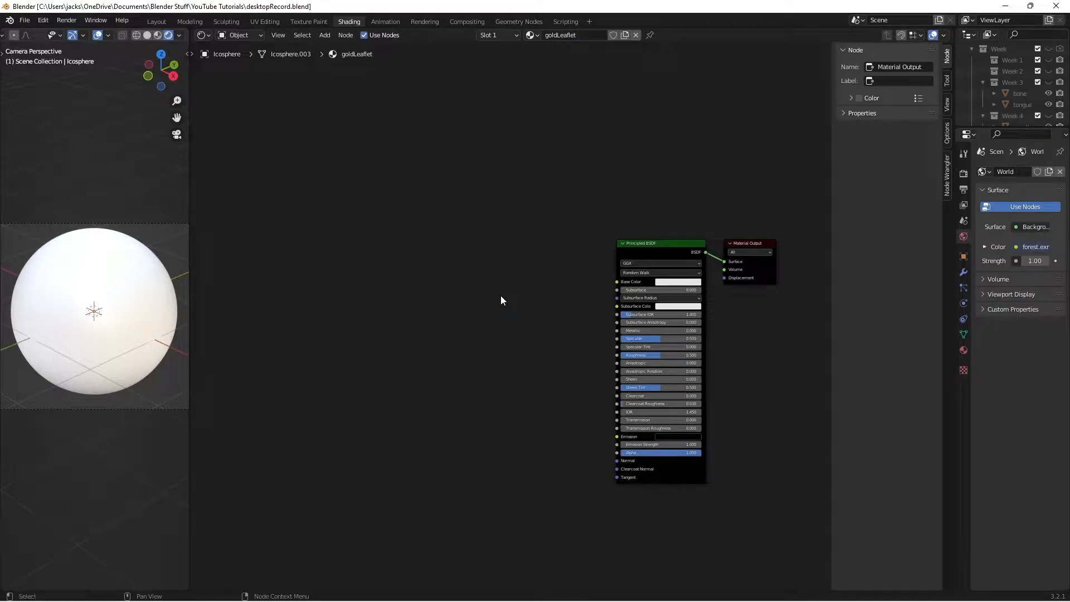
Step: Add a Noise Texture node well before the Principled BSDF in the goldLeaflet material
key(shift+a)
click(512, 297)
text(noi)
key(Down)
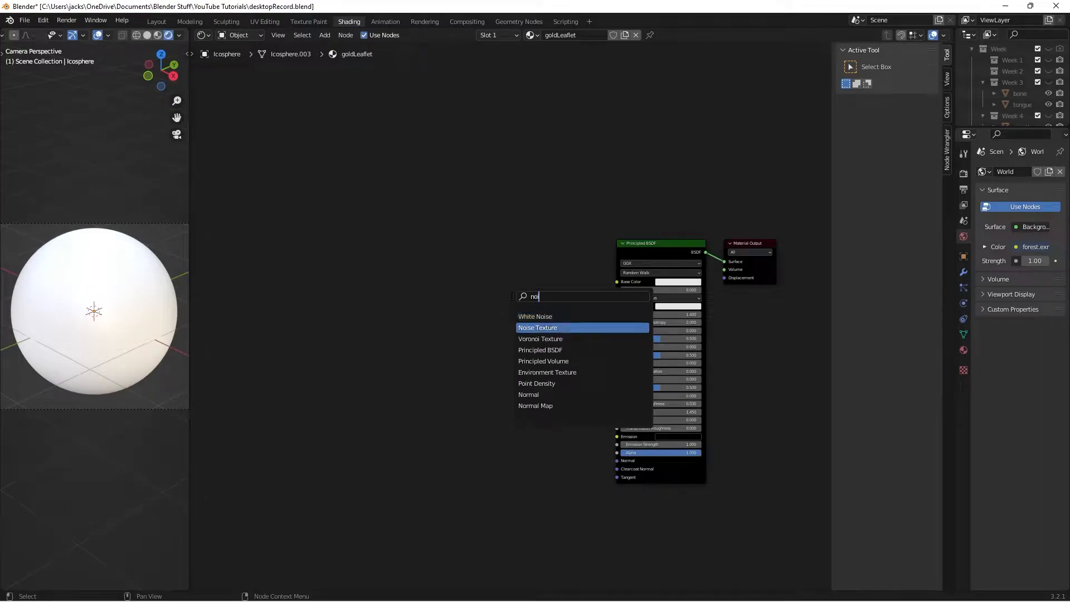
key(Return)
click(407, 249)
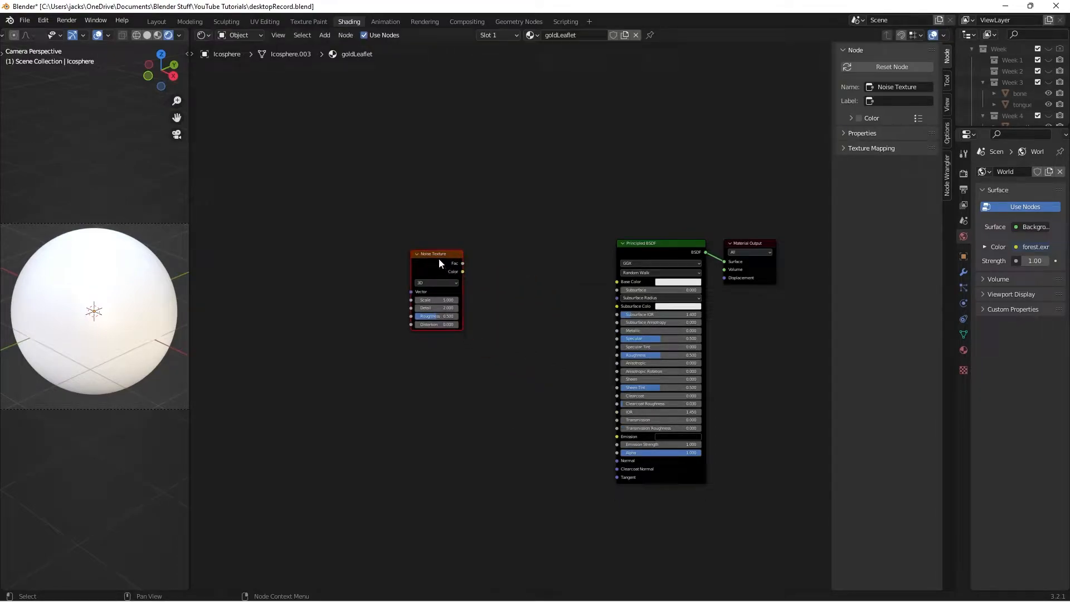
Step: Attach linked Texture Coordinate and Mapping nodes to the Noise Texture's vector input with Node Wrangler
key(ctrl+t)
middle_drag(402, 220, 449, 223)
drag(273, 193, 440, 415)
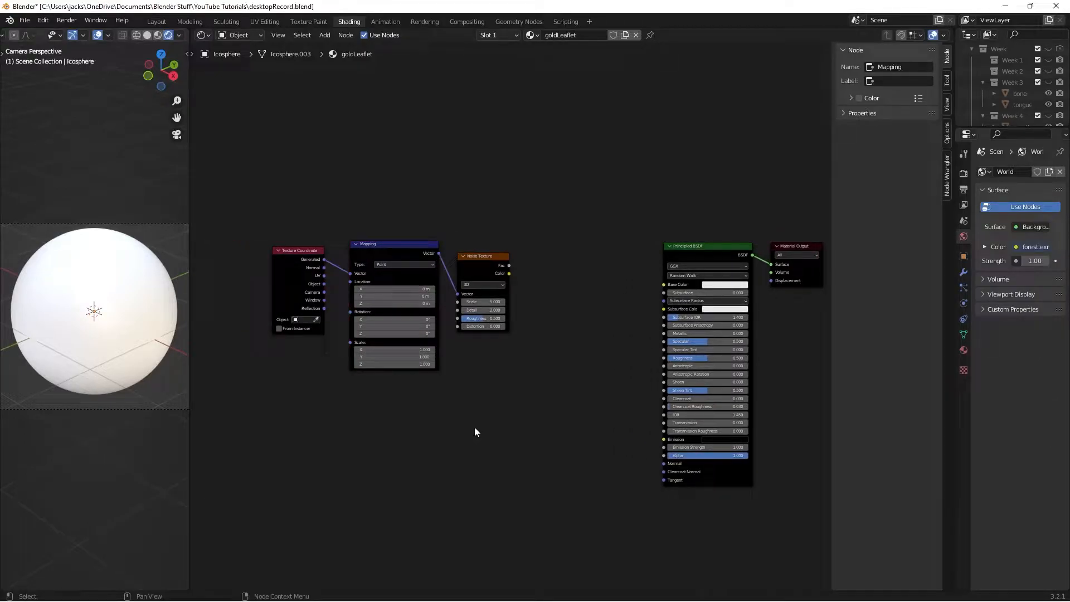
Step: Look through the add-ons list in the Preferences, try a name search, and close the window
click(44, 20)
click(89, 176)
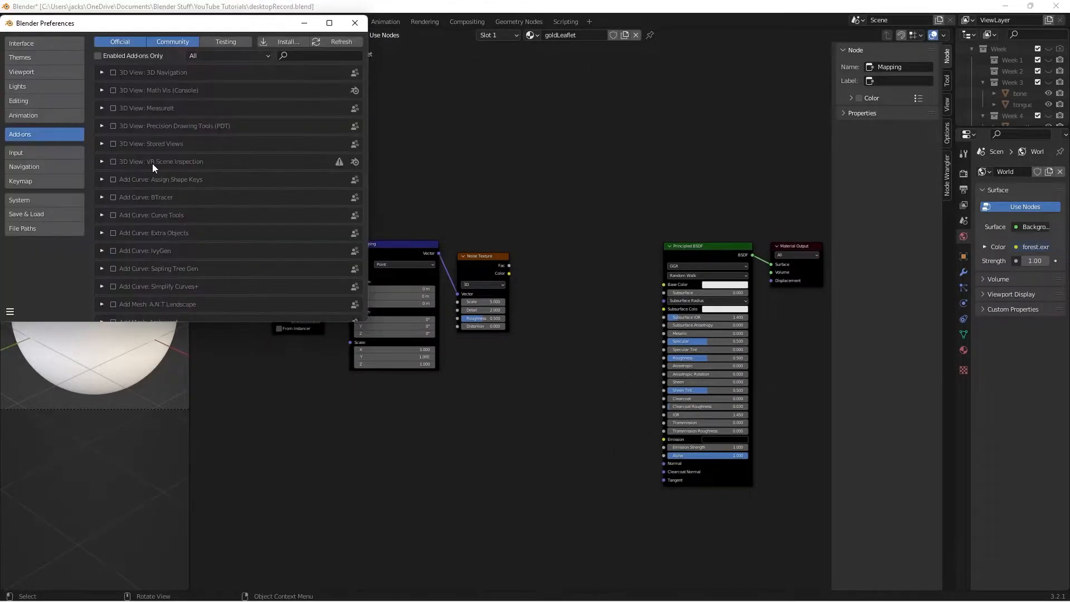
click(299, 56)
text(nic)
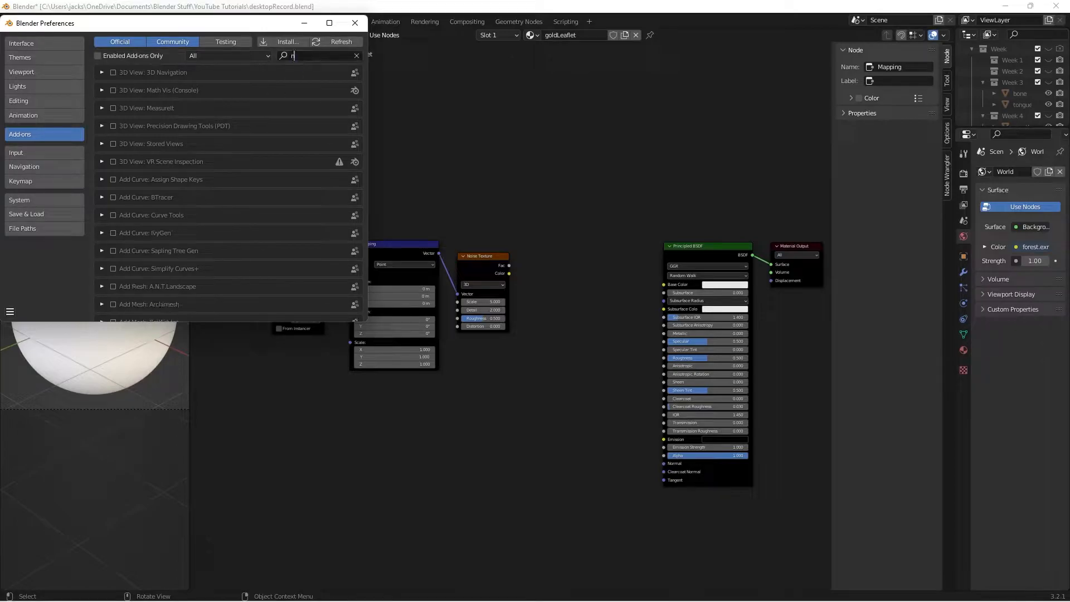
key(BackSpace)
key(BackSpace)
key(BackSpace)
click(354, 24)
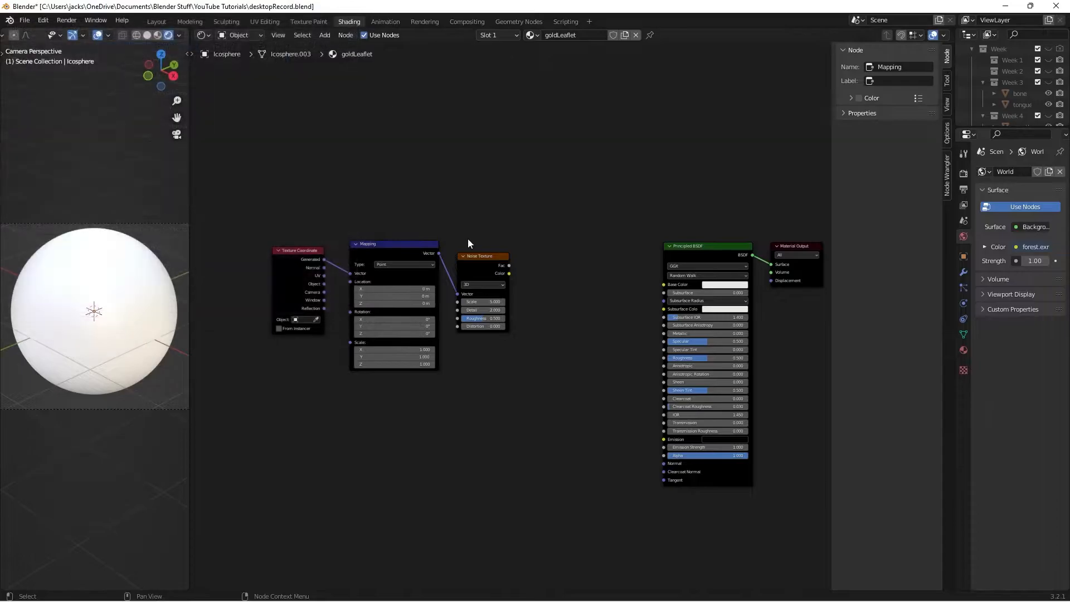
Step: Connect the Object texture coordinates to the Mapping node's vector and preview the Noise Texture on the sphere
middle_drag(450, 198, 546, 202)
scroll(547, 202, up, 6)
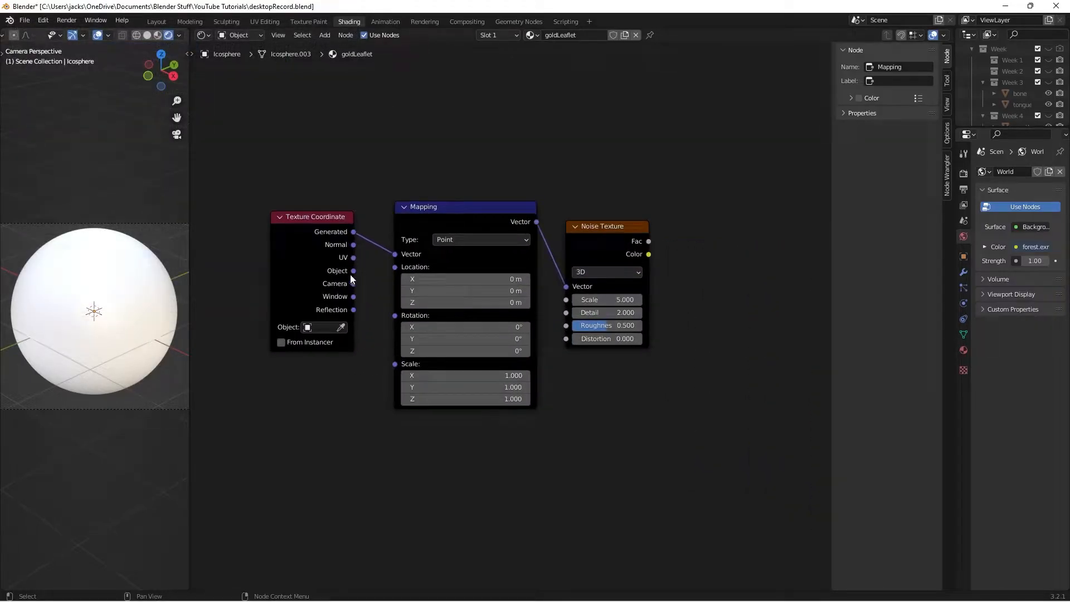
drag(353, 271, 397, 255)
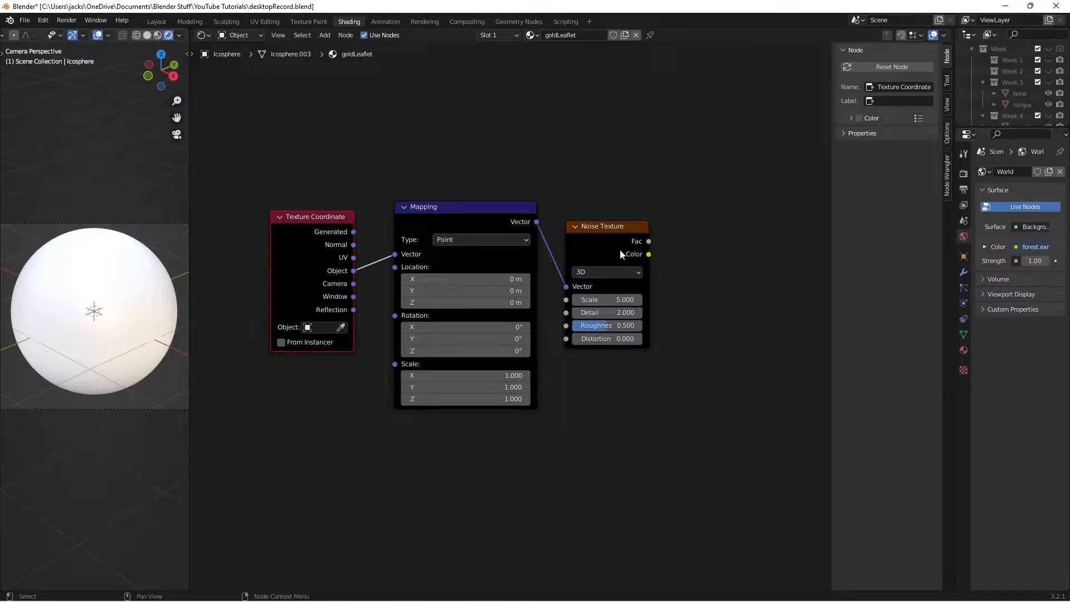
ctrl+shift+click(620, 250)
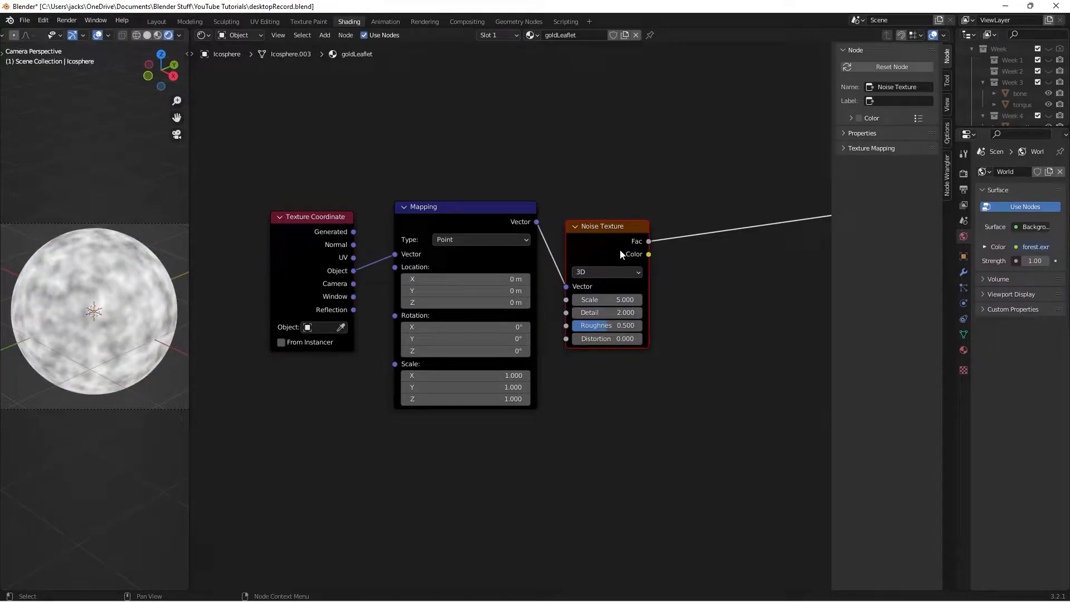
Step: Set the Noise Texture's Detail to 16 and its Roughness to 0.4
scroll(614, 250, down, 1)
scroll(742, 295, up, 2)
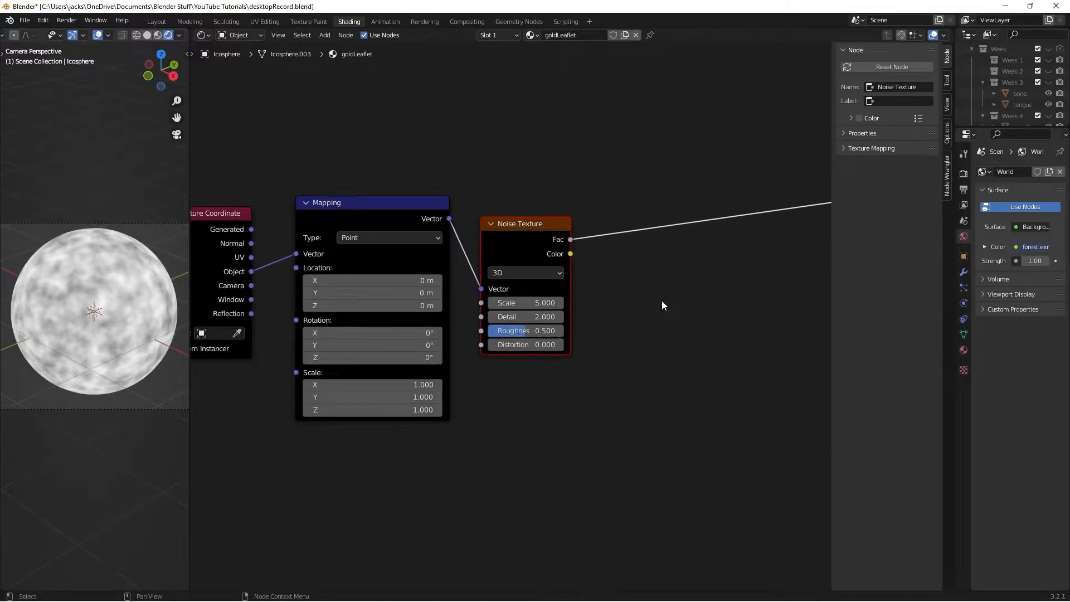
click(527, 317)
text(16)
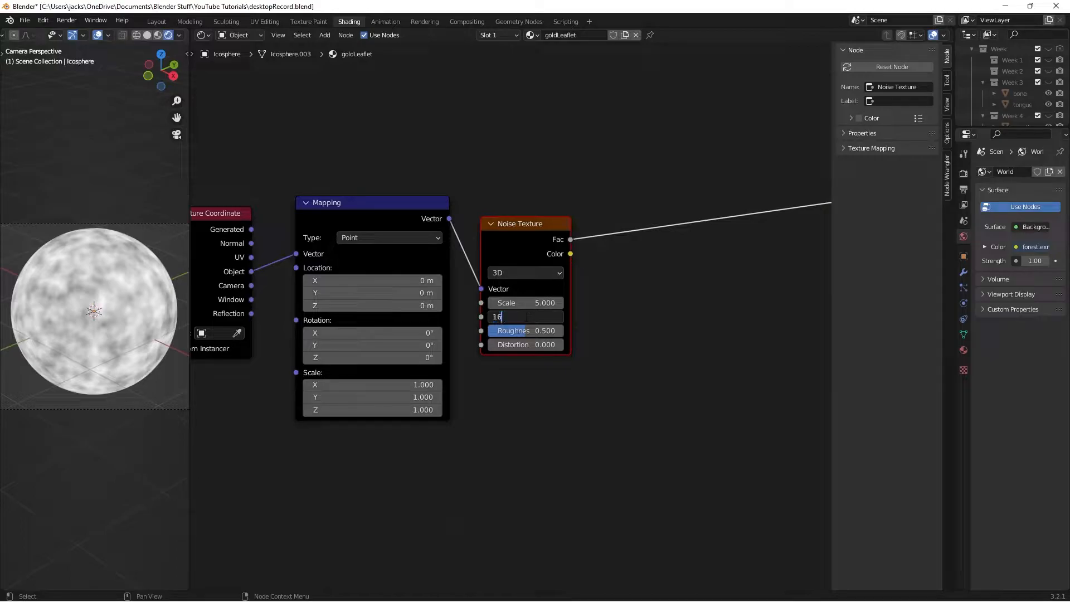
key(Tab)
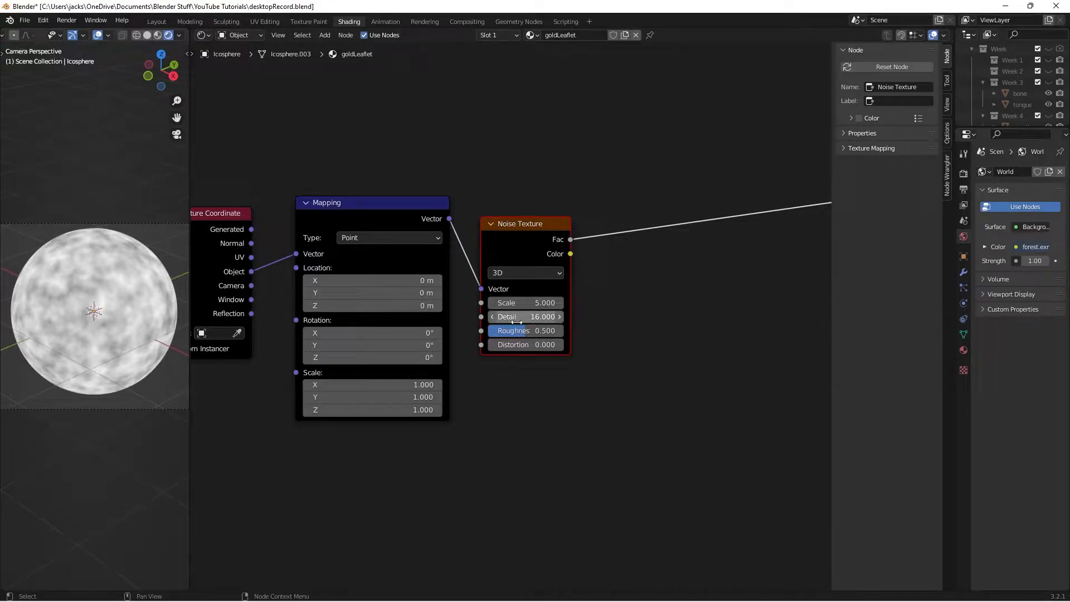
text(0.4)
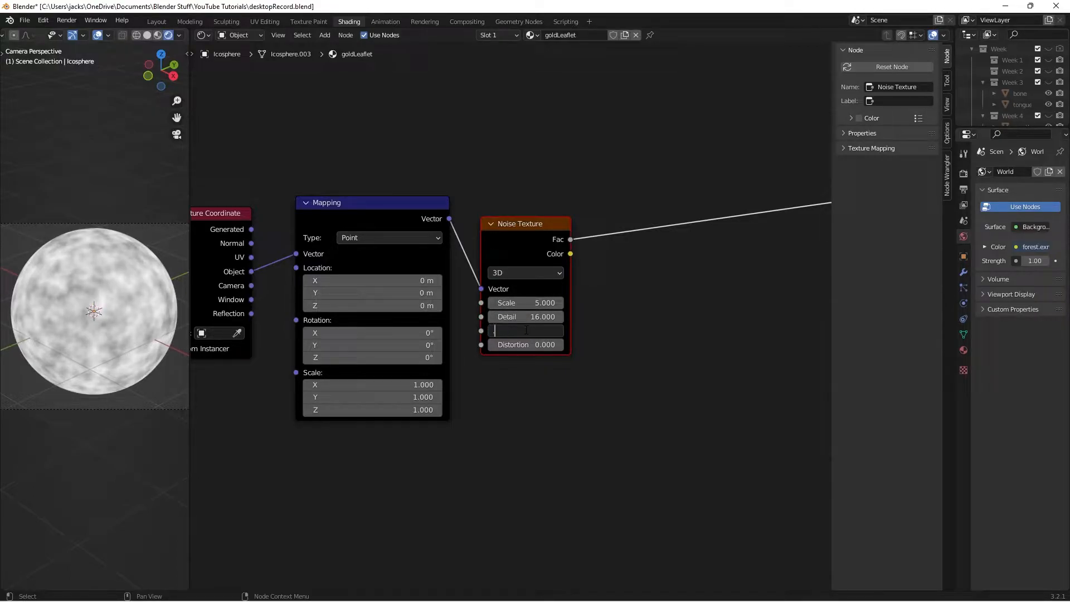
key(Return)
Step: Align the Noise Texture node with the Mapping node and compare its Color and Fac outputs in the preview
drag(531, 237, 538, 216)
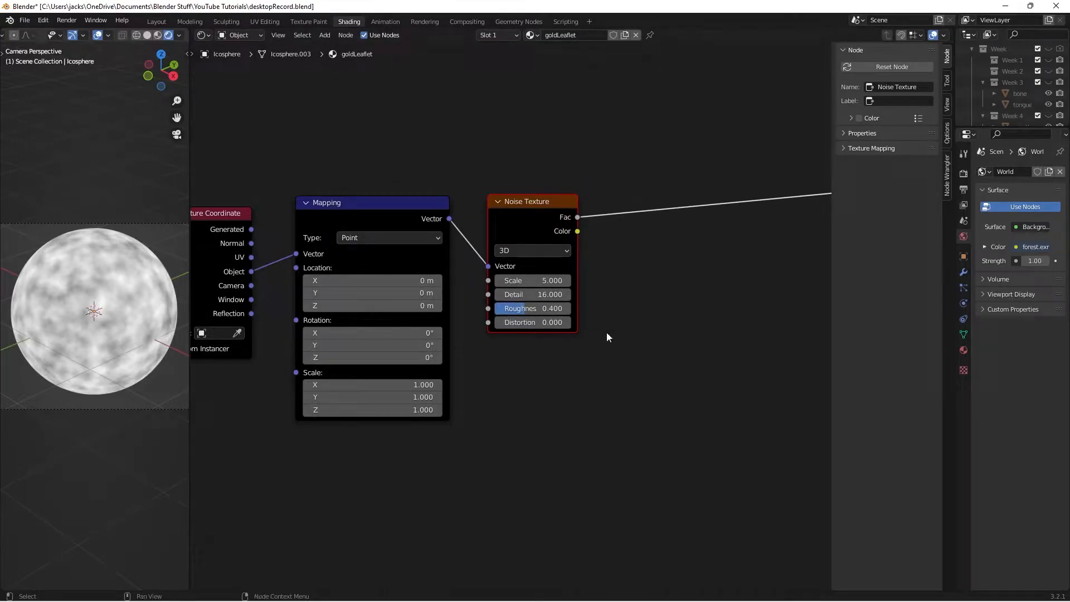
key(alt+s)
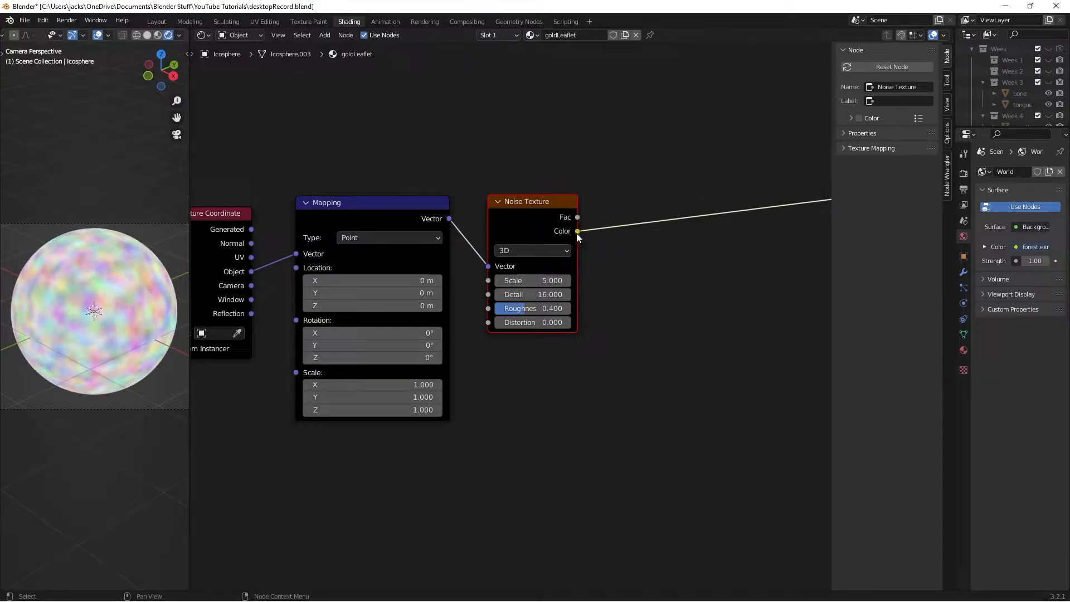
key(alt+s)
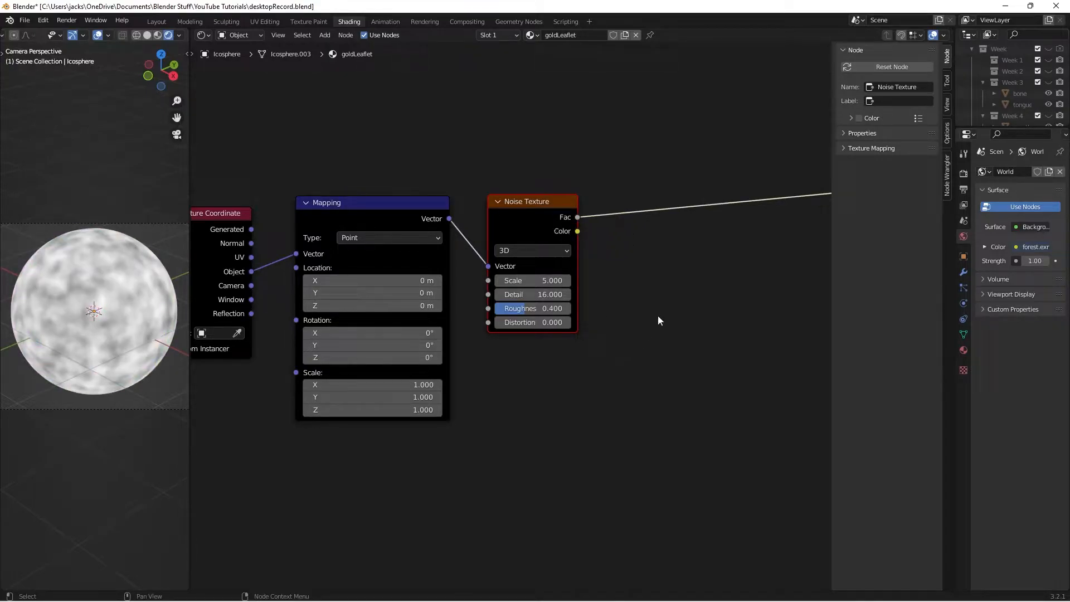
Step: Move the Texture Coordinate, Mapping and Noise Texture nodes together farther from the Principled BSDF and save the file
scroll(518, 301, down, 5)
middle_drag(528, 296, 593, 260)
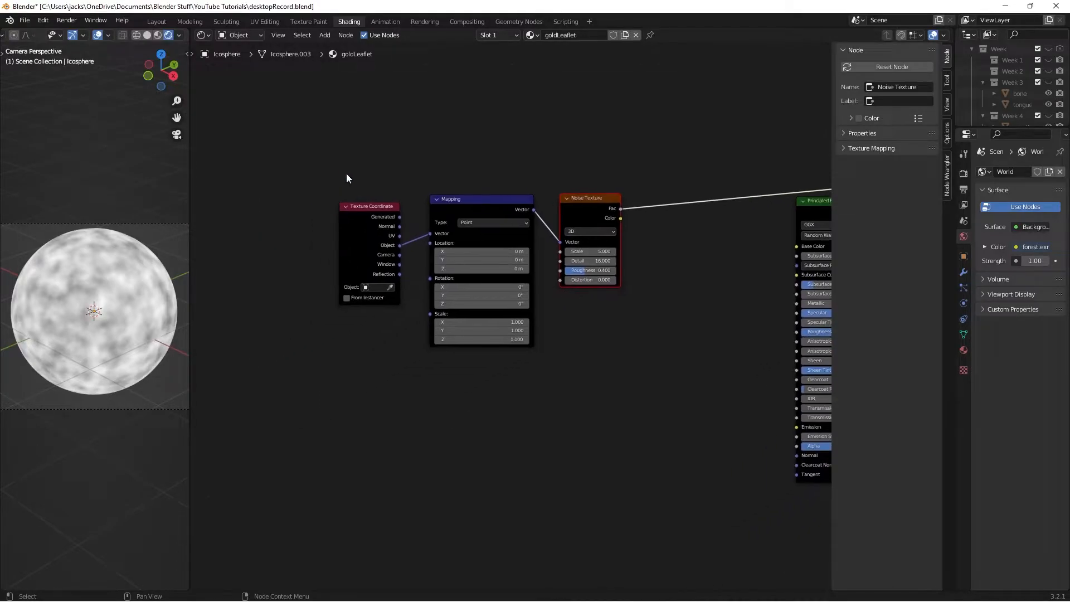
drag(342, 166, 601, 320)
key(g)
click(404, 254)
click(524, 339)
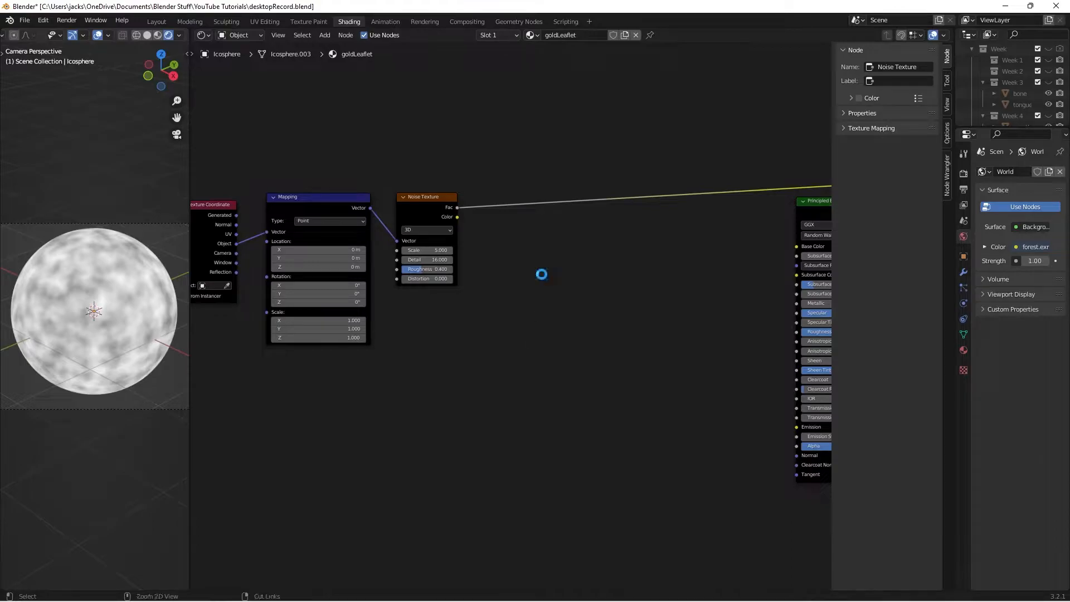
key(ctrl+s)
Step: Insert a ColorRamp node into the link after the Noise Texture's Fac output
shift+middle_drag(540, 287, 560, 322)
scroll(559, 321, up, 2)
key(shift+a)
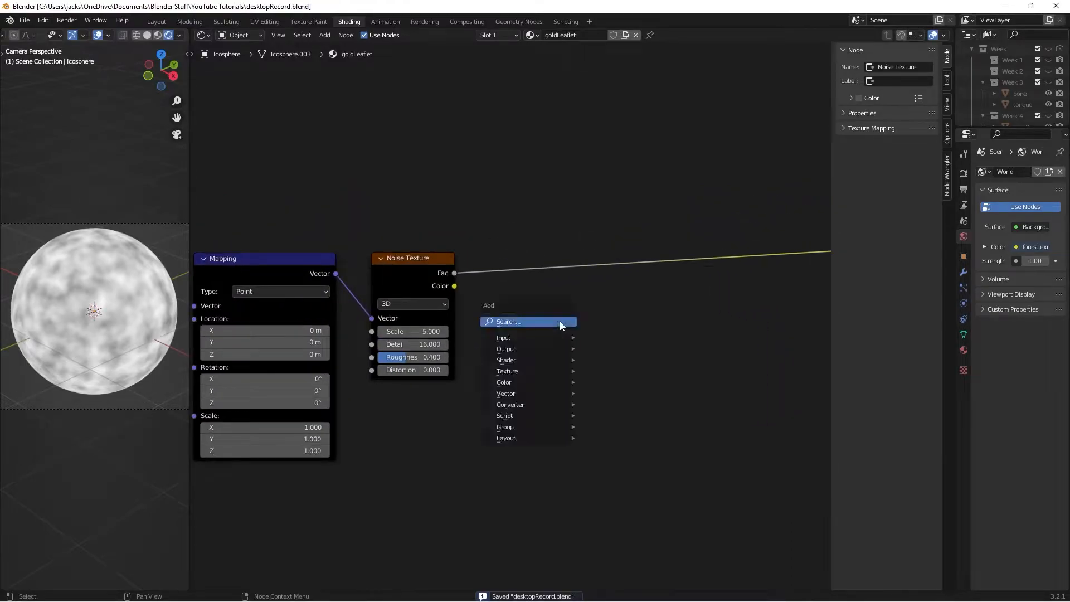
click(559, 321)
text(color ramp)
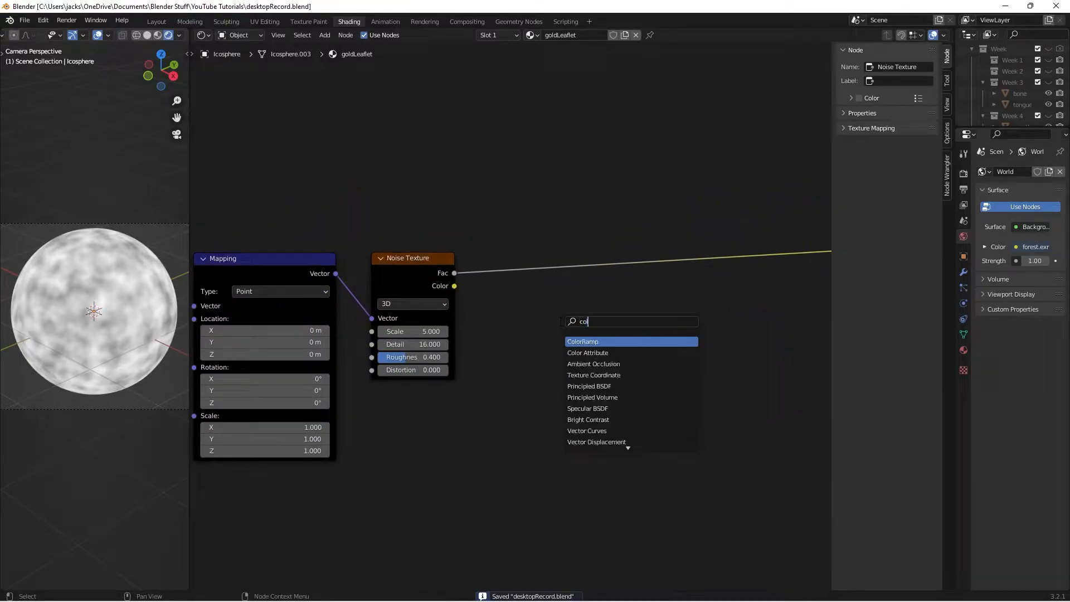
key(Return)
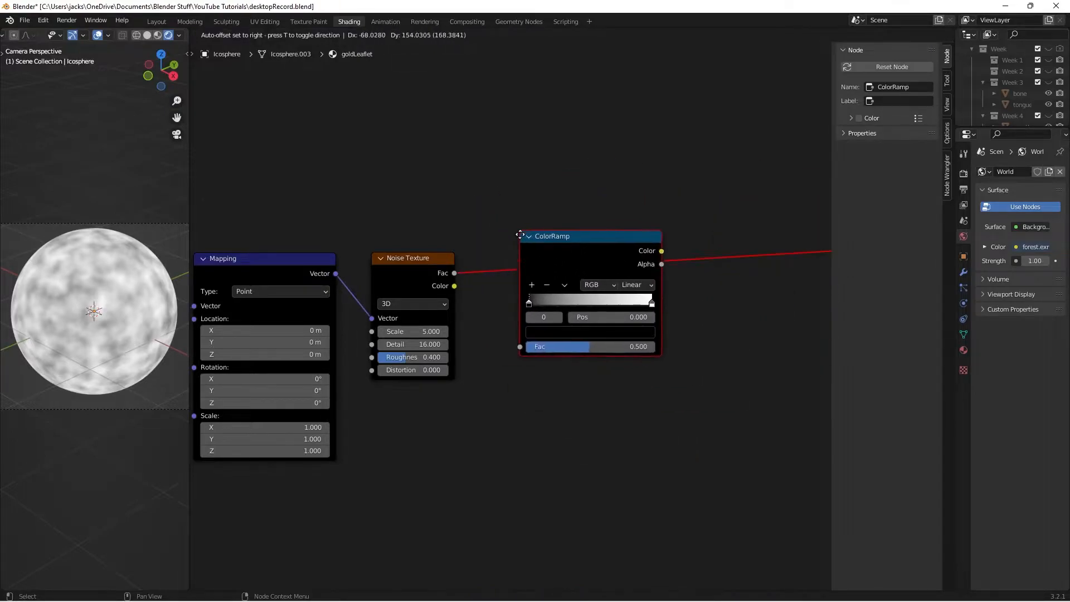
click(611, 265)
Step: Set the ColorRamp's black first stop to the gold hex colour FFBC00
scroll(613, 265, up, 2)
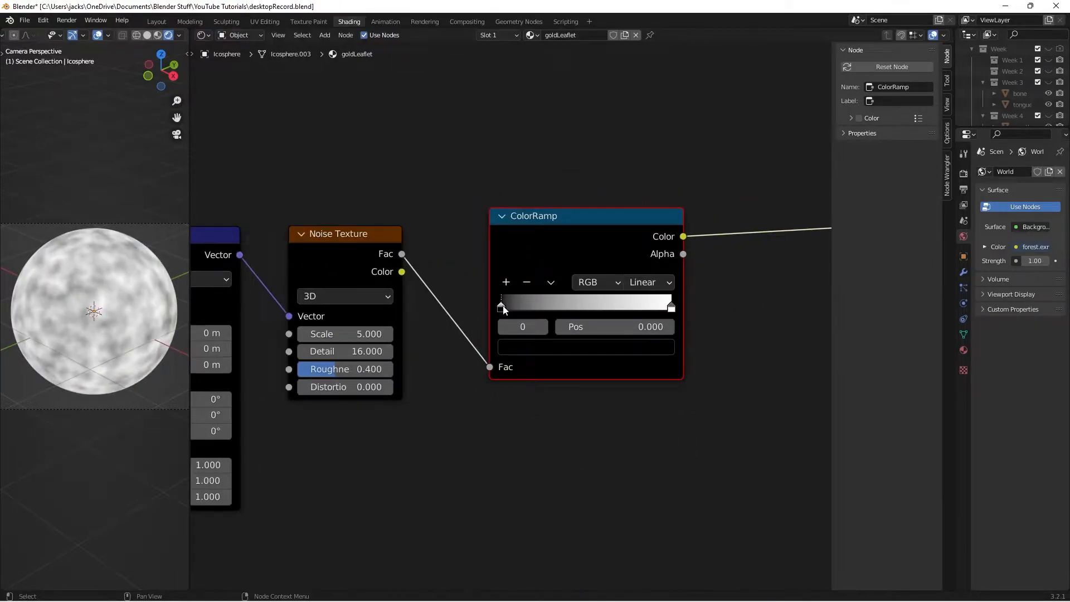
click(591, 348)
click(610, 251)
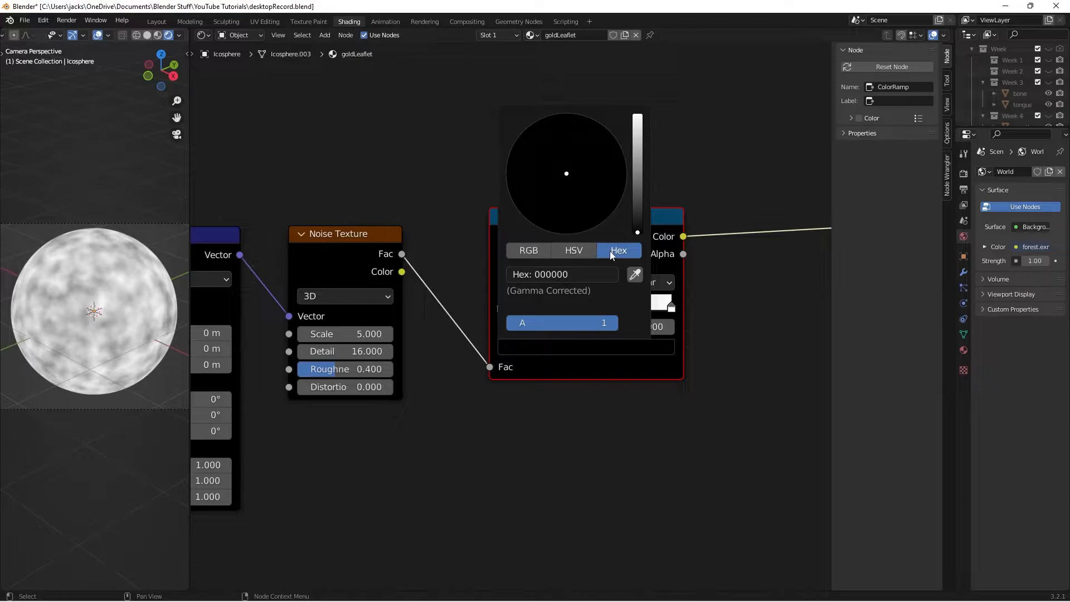
click(569, 275)
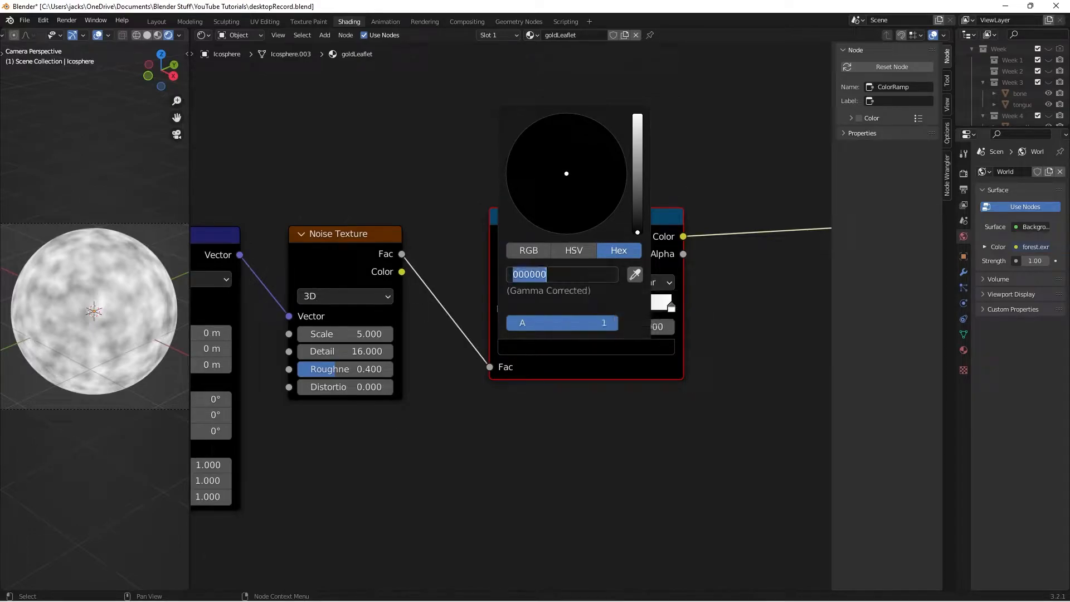
text(FFBC00)
key(Return)
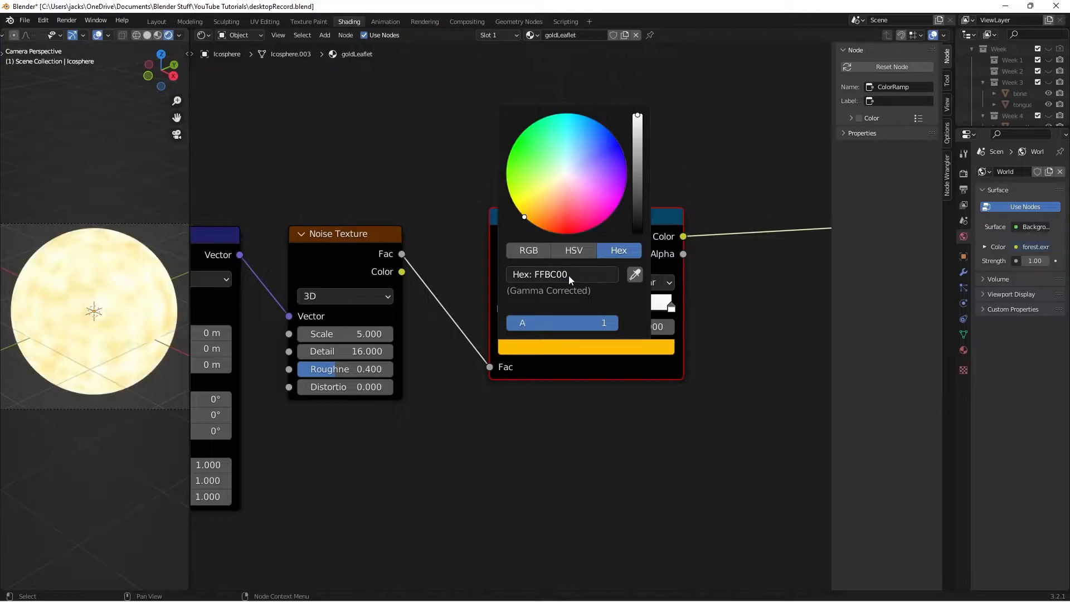
Step: Set the ColorRamp's white end stop to the dark gold hex colour 9E7A13
click(671, 307)
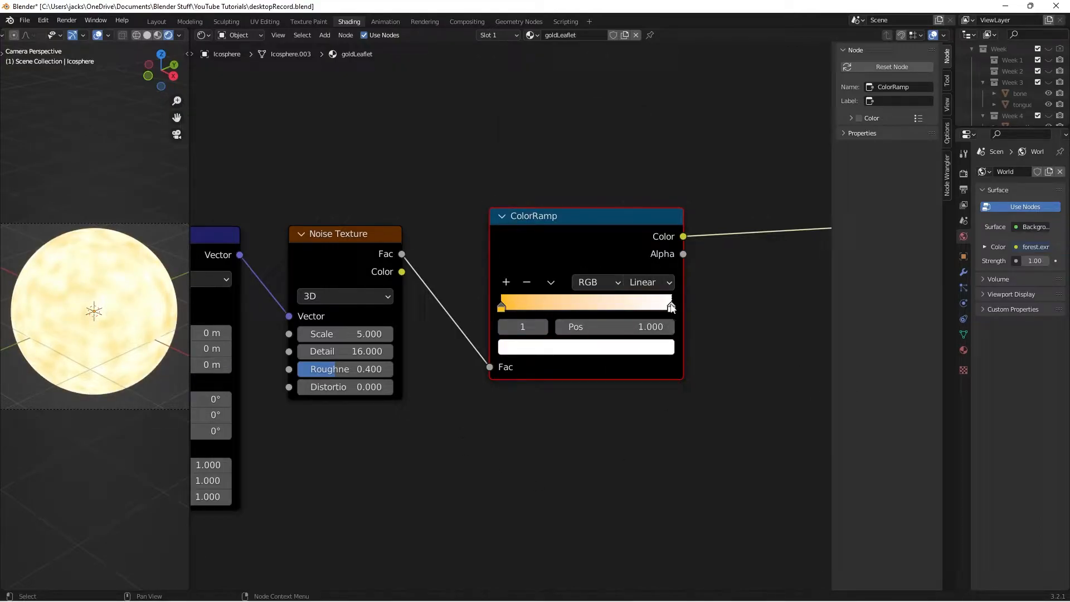
click(657, 348)
click(594, 275)
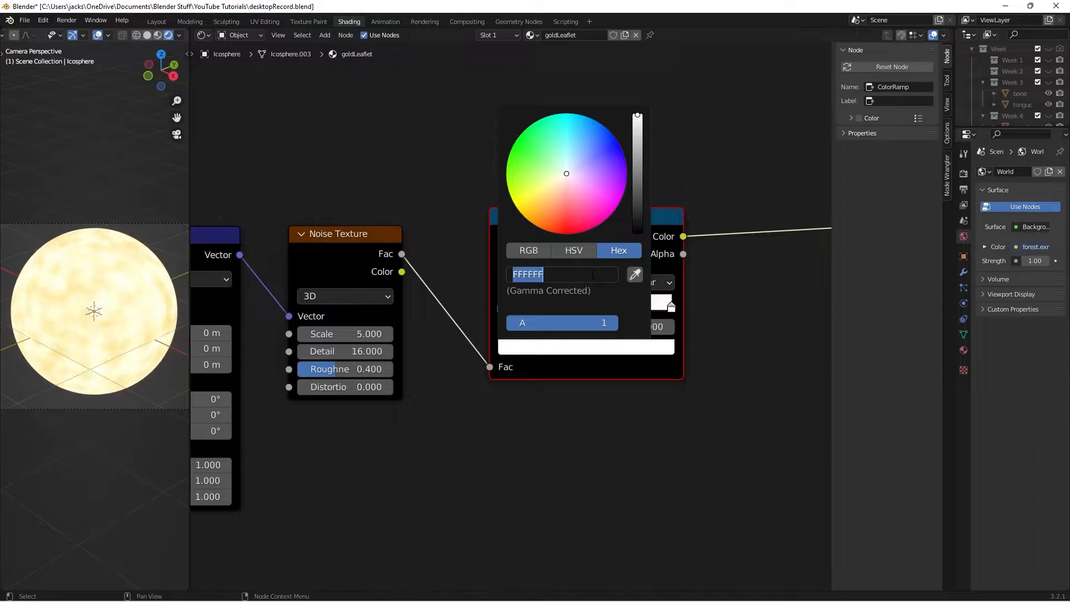
text(9E7A13)
key(Return)
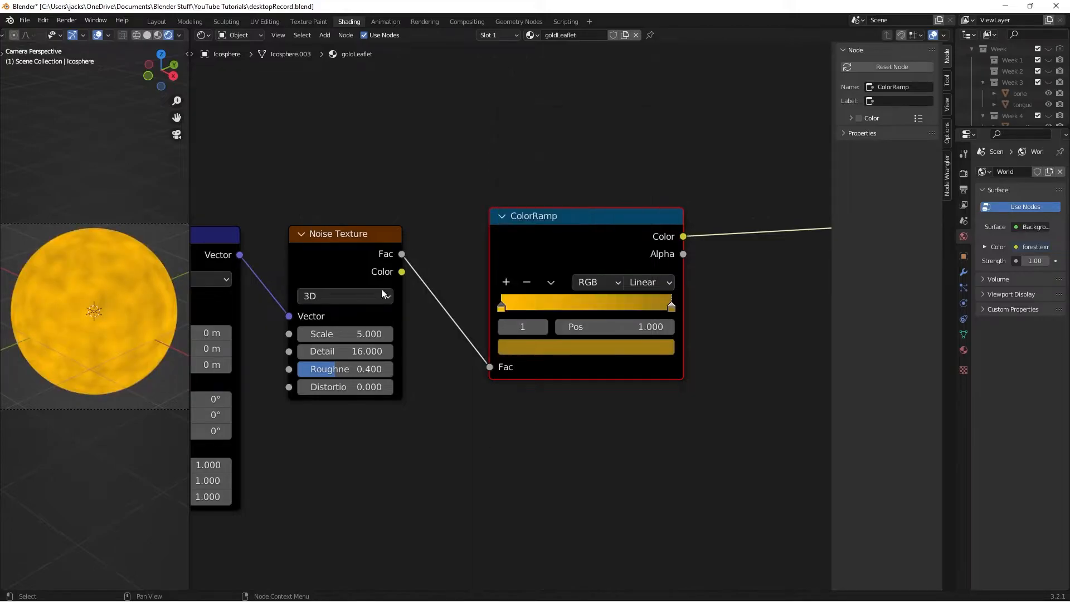
Step: Connect the gold ColorRamp's Color output to the Principled BSDF's Base Color and save the file
scroll(622, 301, down, 3)
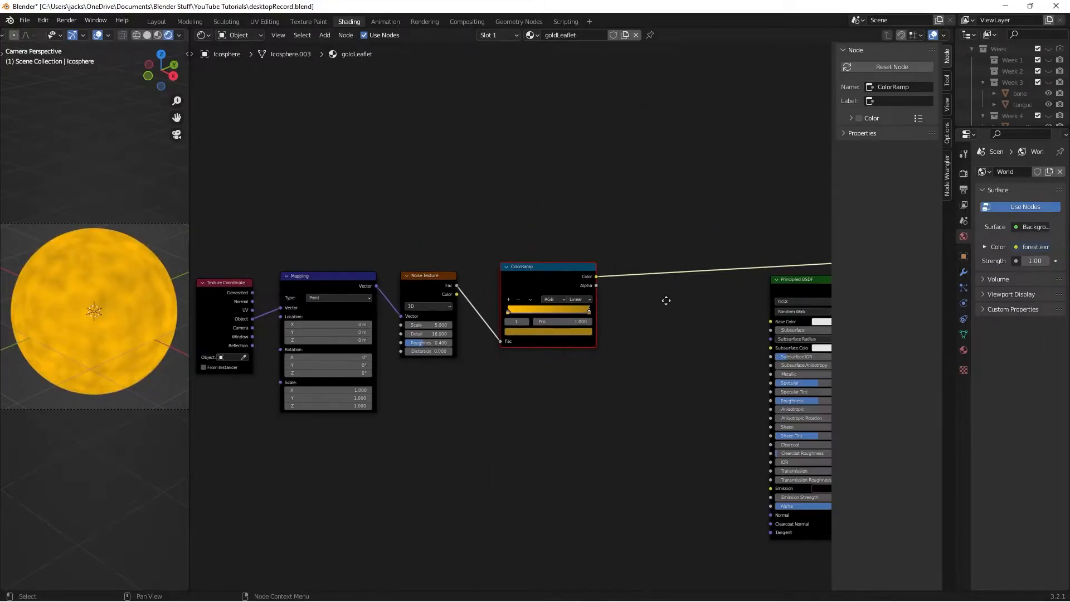
middle_drag(667, 300, 588, 247)
drag(548, 245, 722, 288)
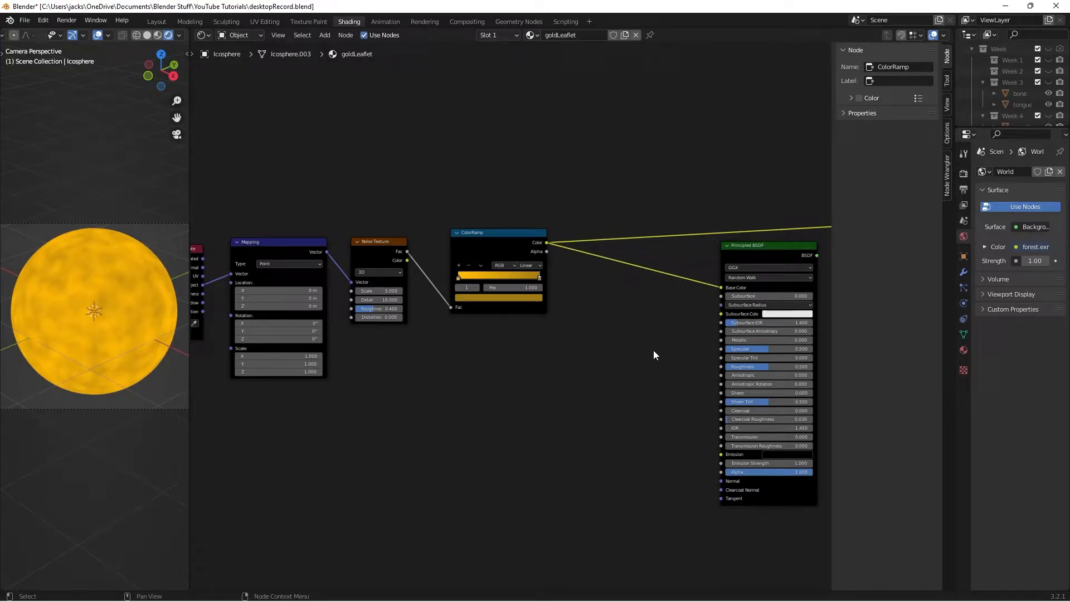
key(ctrl+s)
Step: Add a Musgrave Texture node below the Noise Texture
middle_drag(481, 376, 527, 370)
scroll(526, 369, up, 1)
key(shift+a)
click(527, 369)
text(mux)
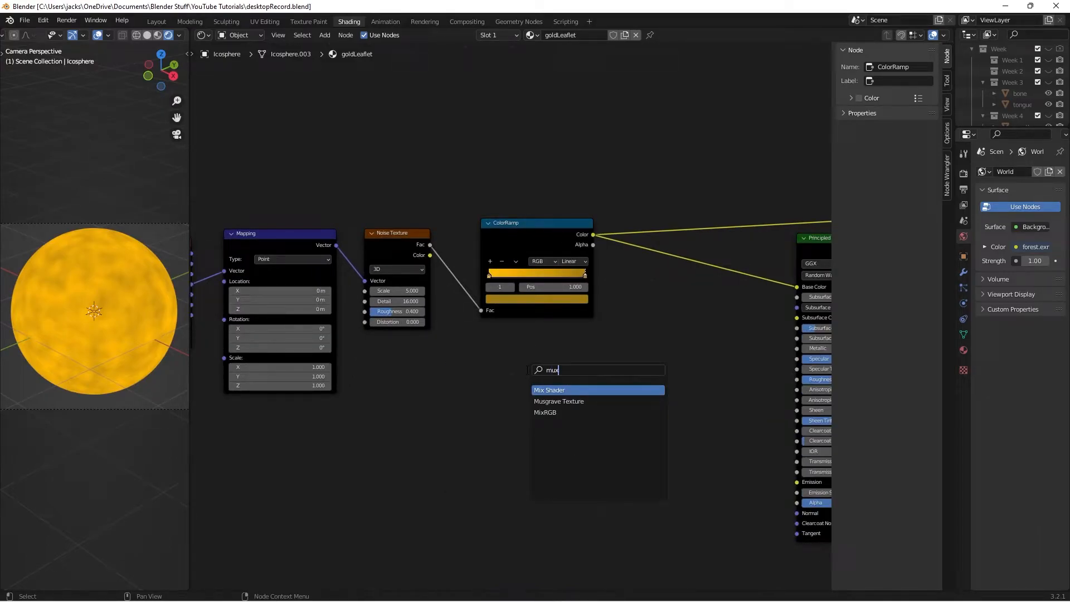
key(Down)
key(Return)
click(380, 347)
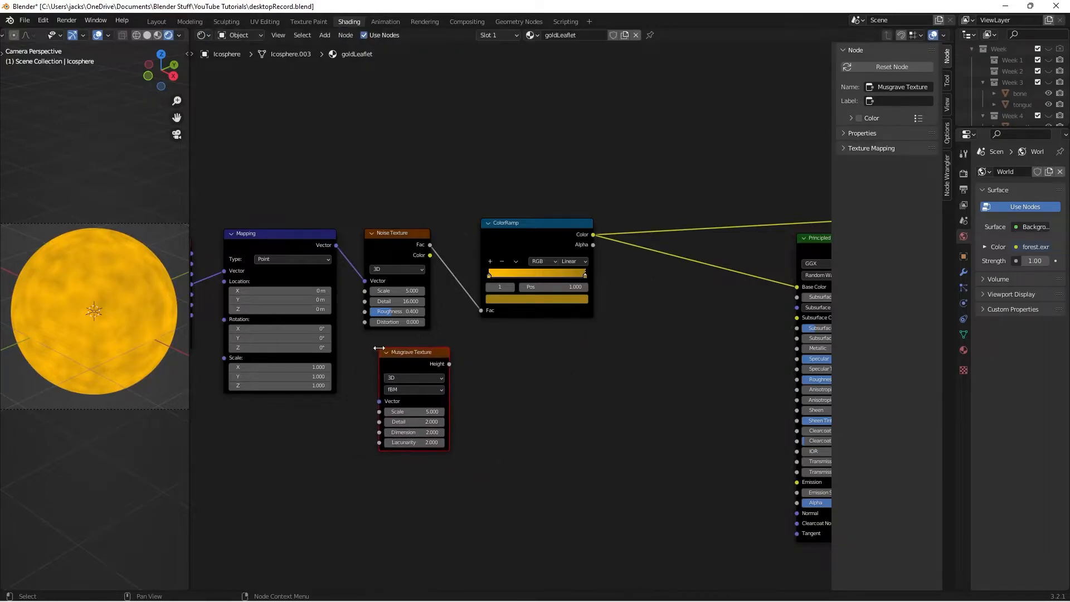
Step: Link the Mapping node's Vector output to the Musgrave Texture's Vector input and preview the texture on the sphere
drag(336, 245, 382, 402)
drag(396, 363, 383, 365)
ctrl+shift+click(383, 366)
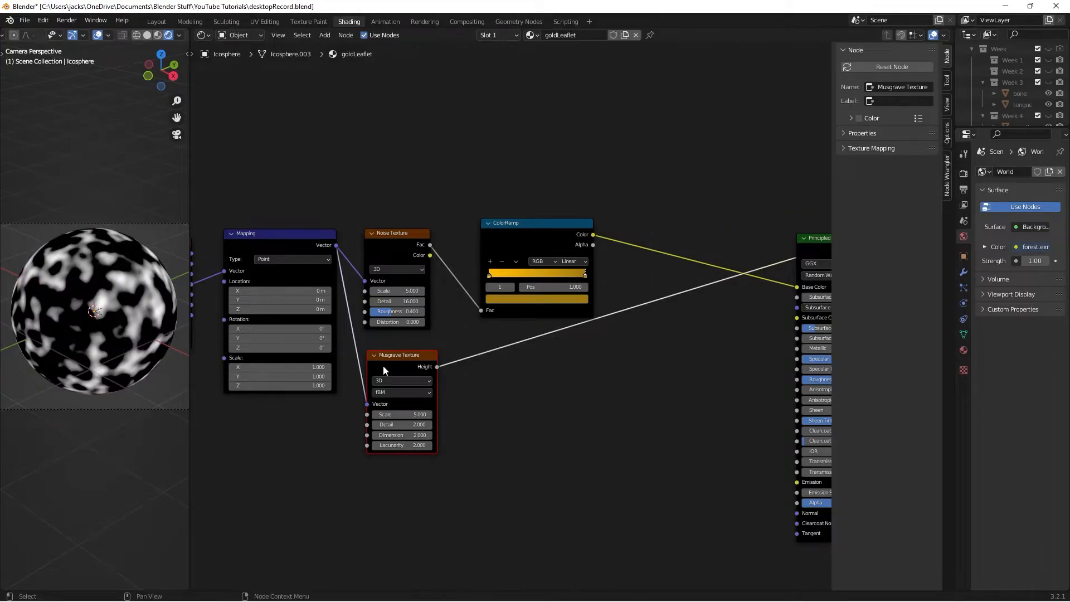
Step: Set the Musgrave Texture's Detail to 16, Dimension to 0.1 and Lacunarity to 1.5
click(393, 424)
text(16)
key(Return)
click(409, 435)
key(BackSpace)
text(.1)
key(Return)
click(419, 446)
text(1.5)
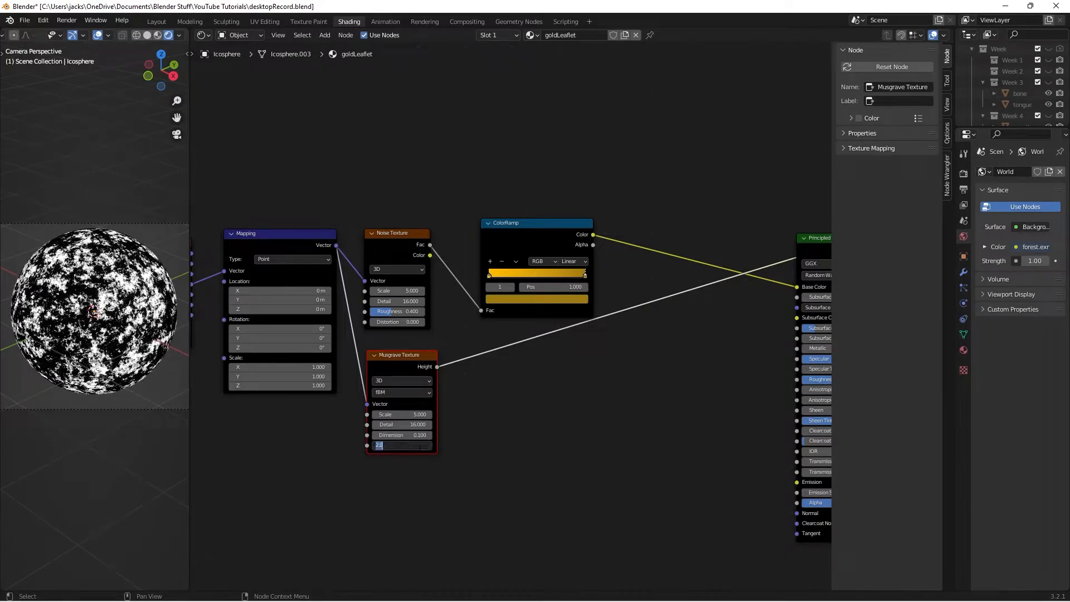
key(Return)
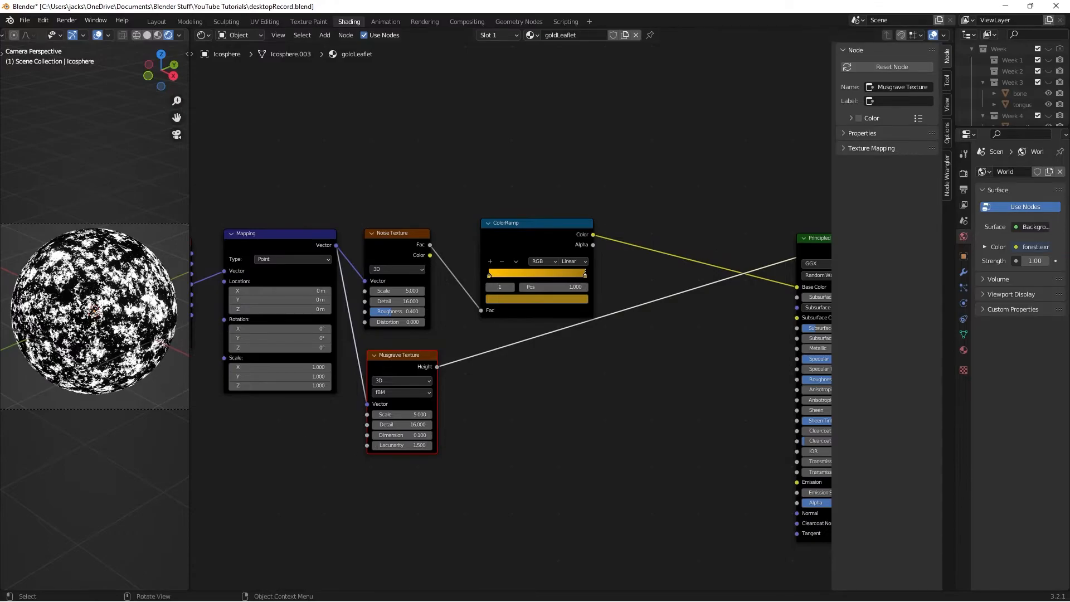
scroll(120, 285, up, 3)
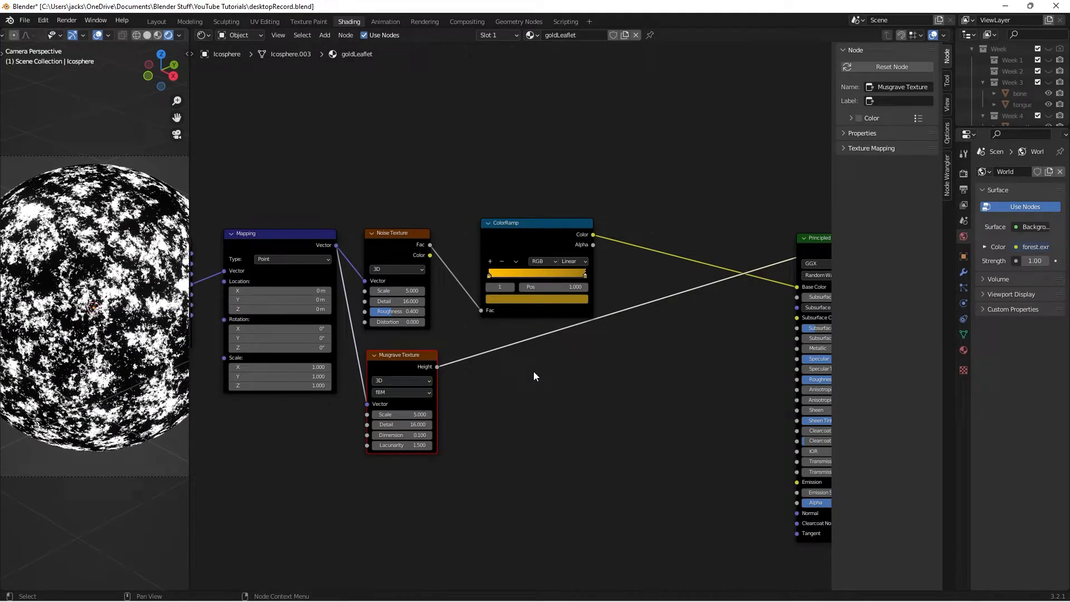
Step: Insert a second ColorRamp node into the link after the Musgrave Texture's Height output
key(shift+a)
click(578, 444)
text(ramp)
key(Return)
click(518, 390)
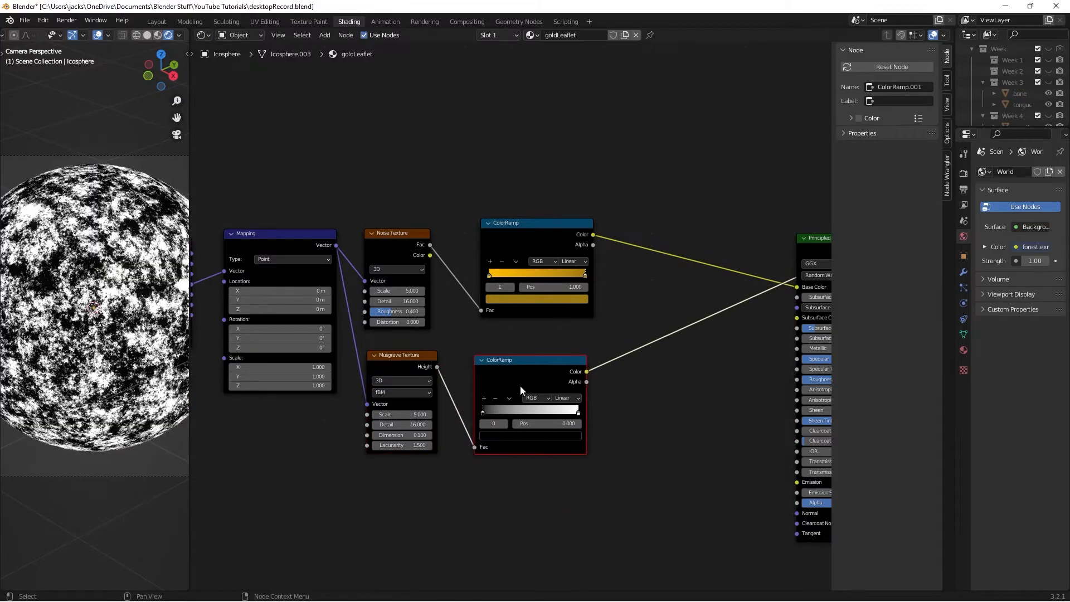
Step: Darken the Musgrave ColorRamp's white stop to grey with an HSV value of 0.2 and save the file
scroll(620, 413, up, 3)
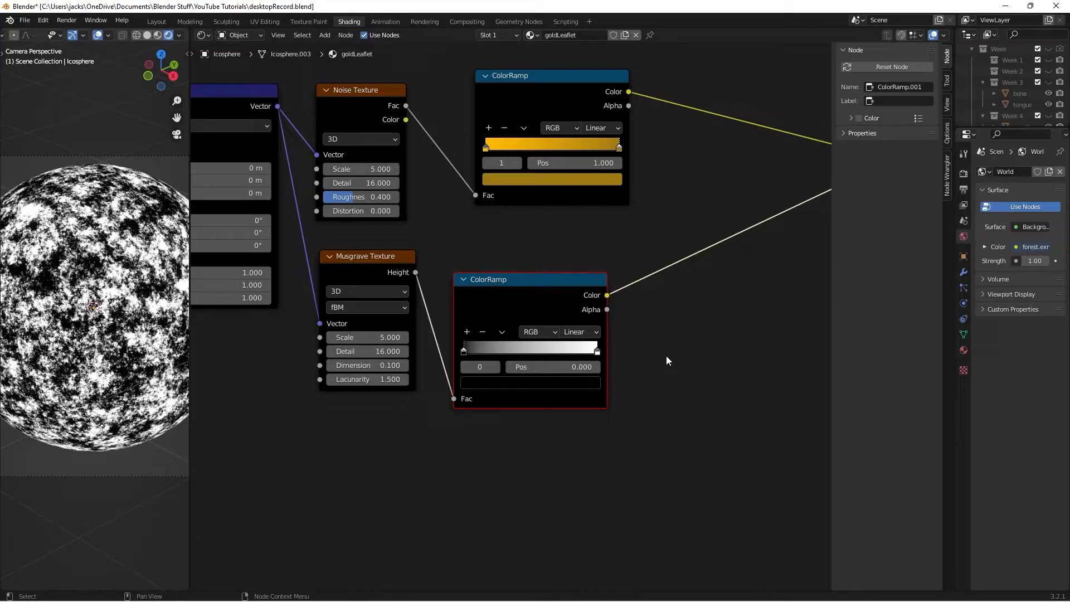
click(596, 355)
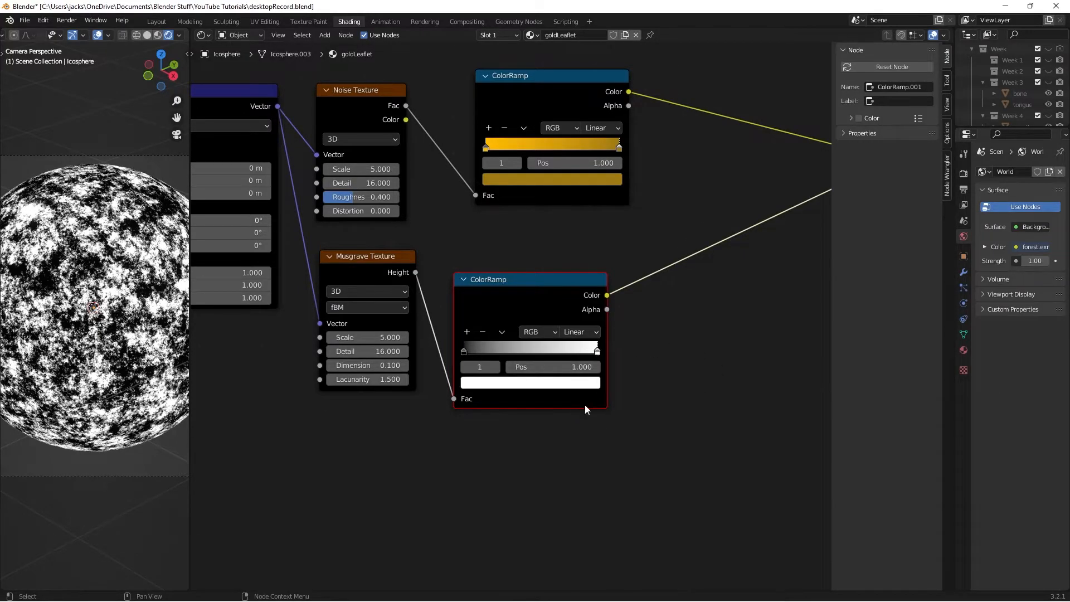
click(583, 384)
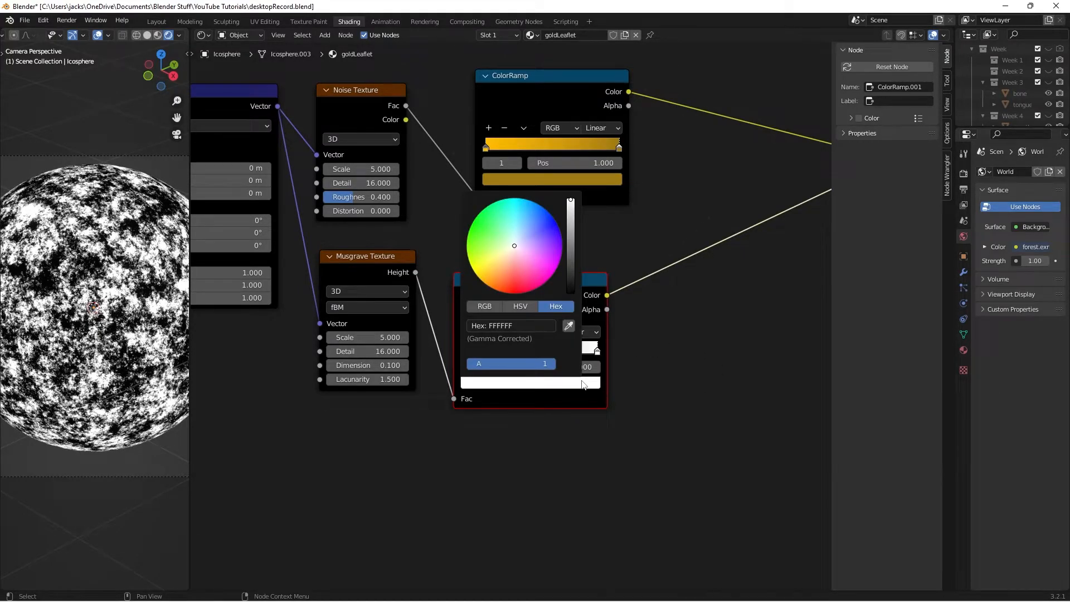
click(505, 307)
click(521, 350)
text(0.2)
key(Return)
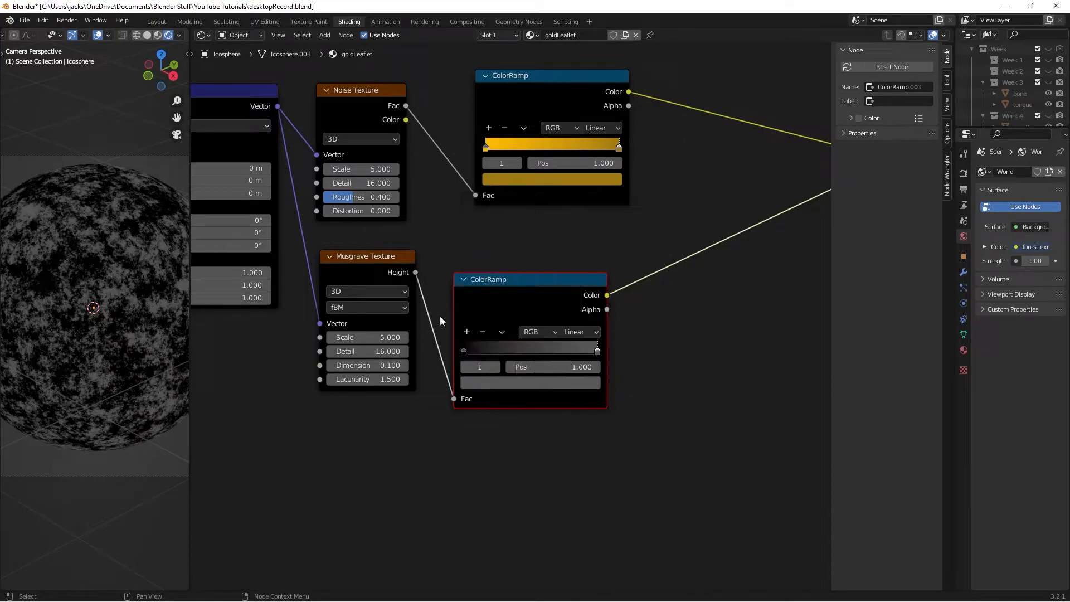
key(ctrl+s)
click(651, 329)
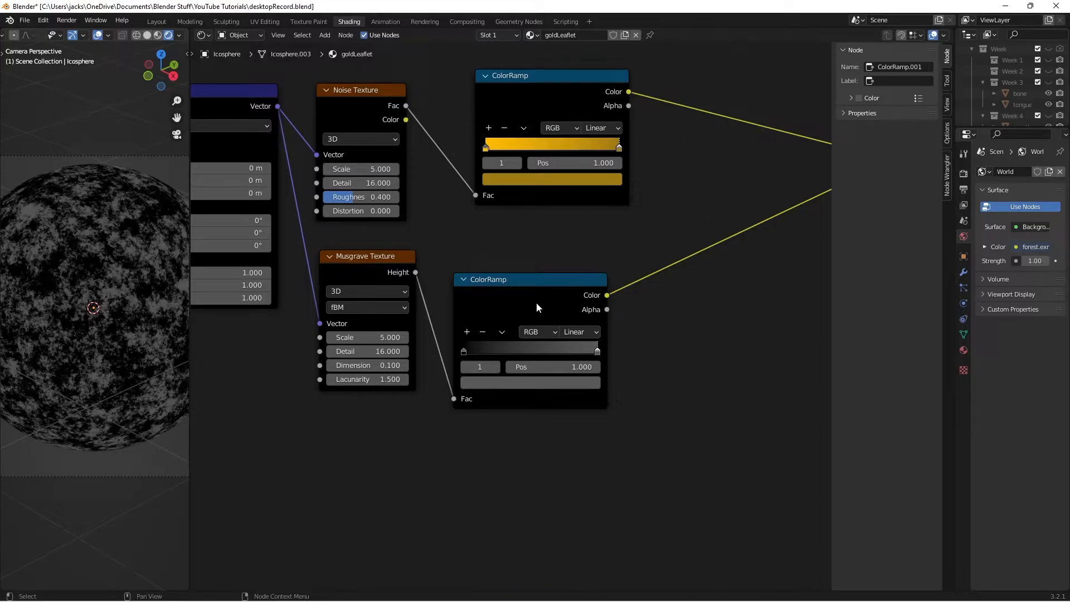
Step: Add a Bump node before the Principled BSDF and link the Musgrave ColorRamp's Color output to its Height input
scroll(536, 302, down, 1)
middle_drag(686, 340, 524, 322)
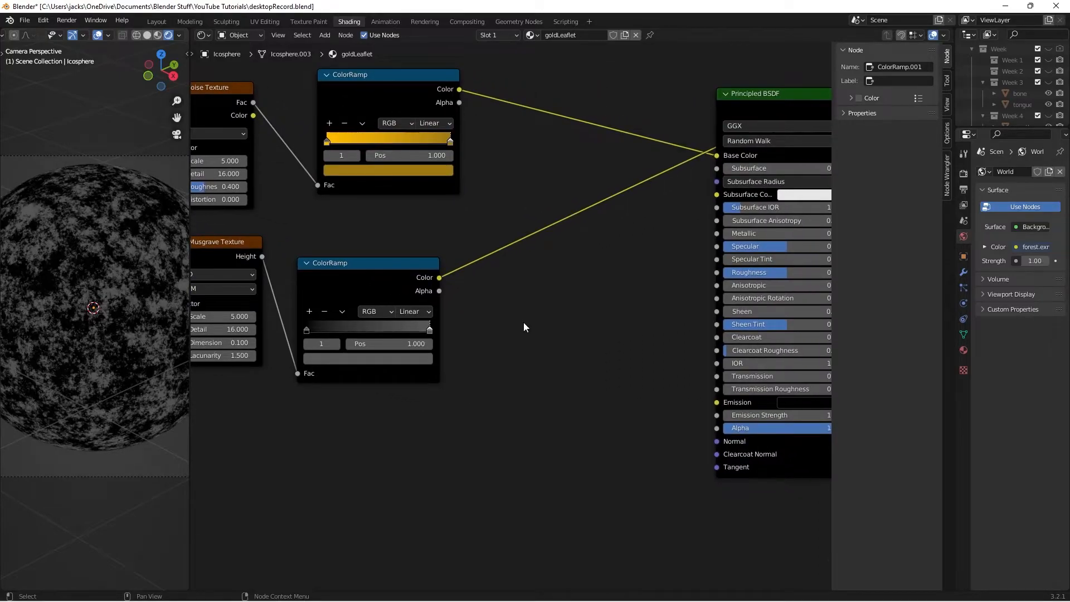
key(shift+a)
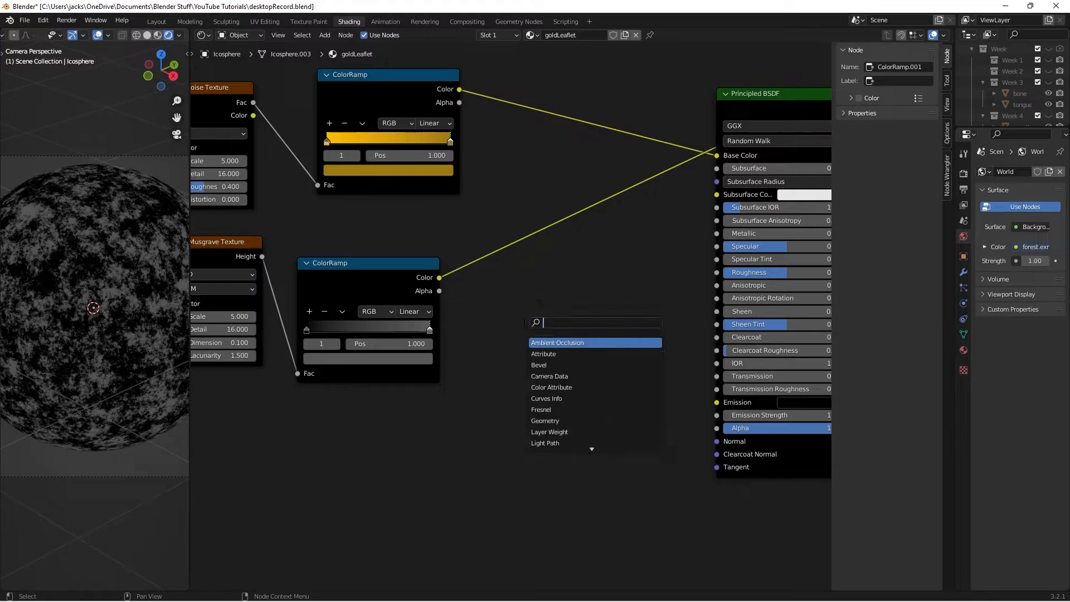
text(bump)
key(Return)
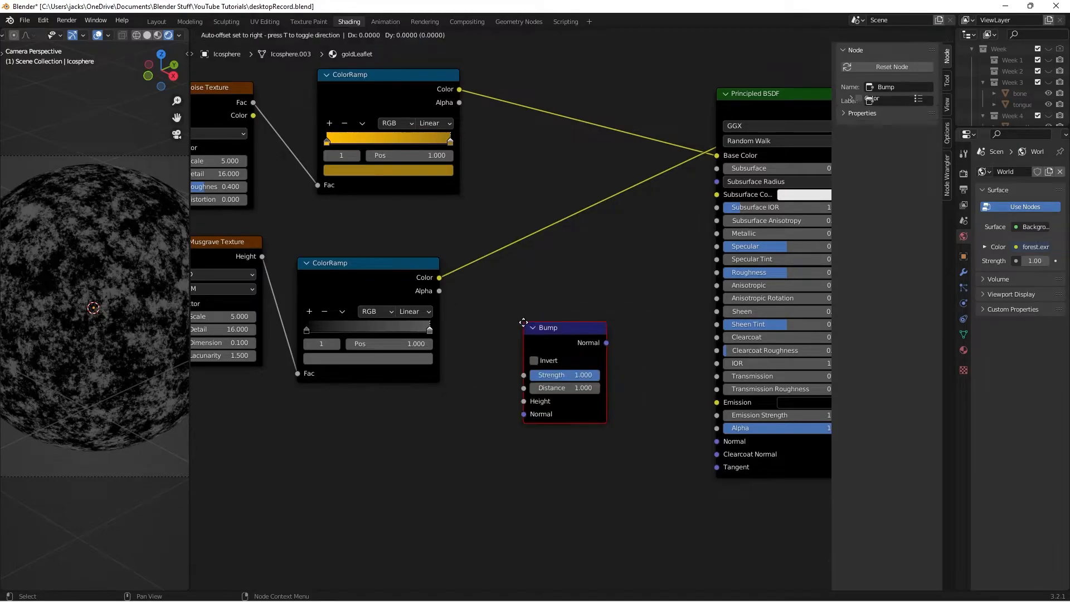
click(552, 360)
drag(439, 277, 552, 438)
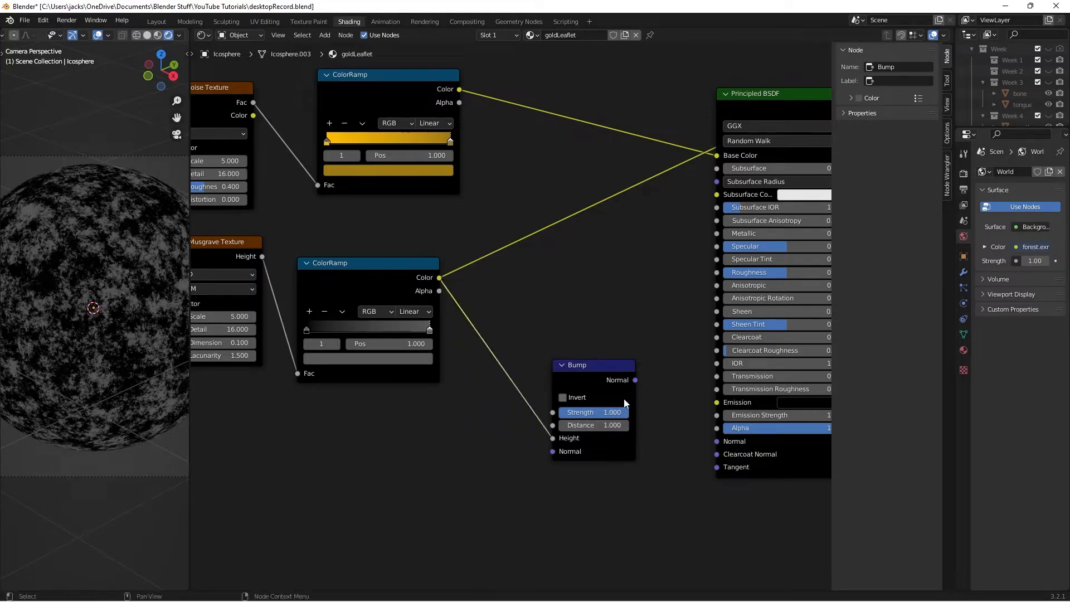
Step: Reconnect the Principled BSDF to the Material Output and link the Bump node's Normal output to its Normal input
ctrl+shift+click(808, 461)
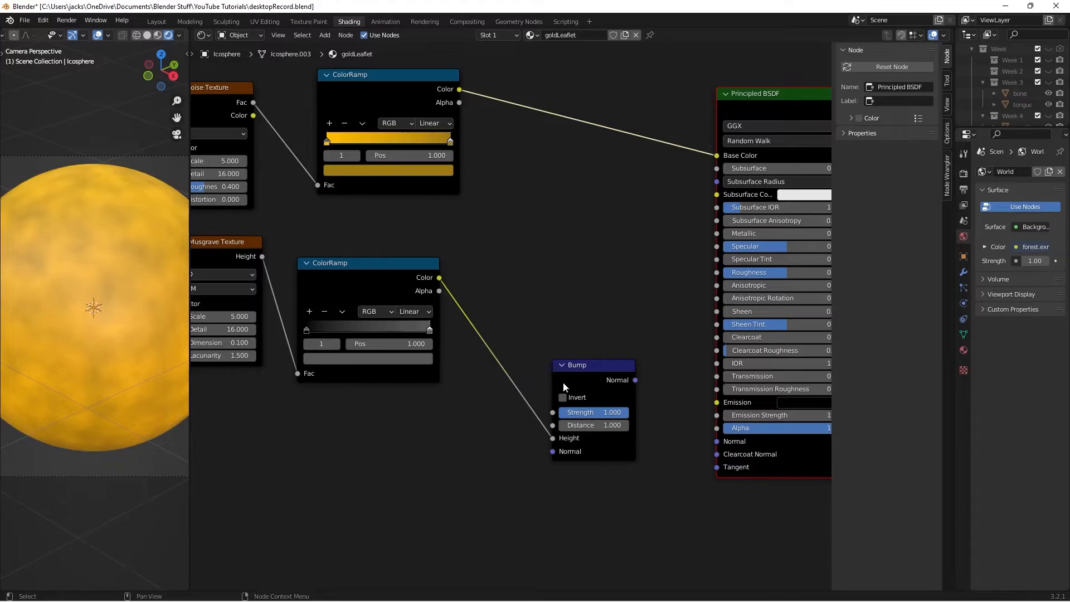
drag(636, 380, 717, 442)
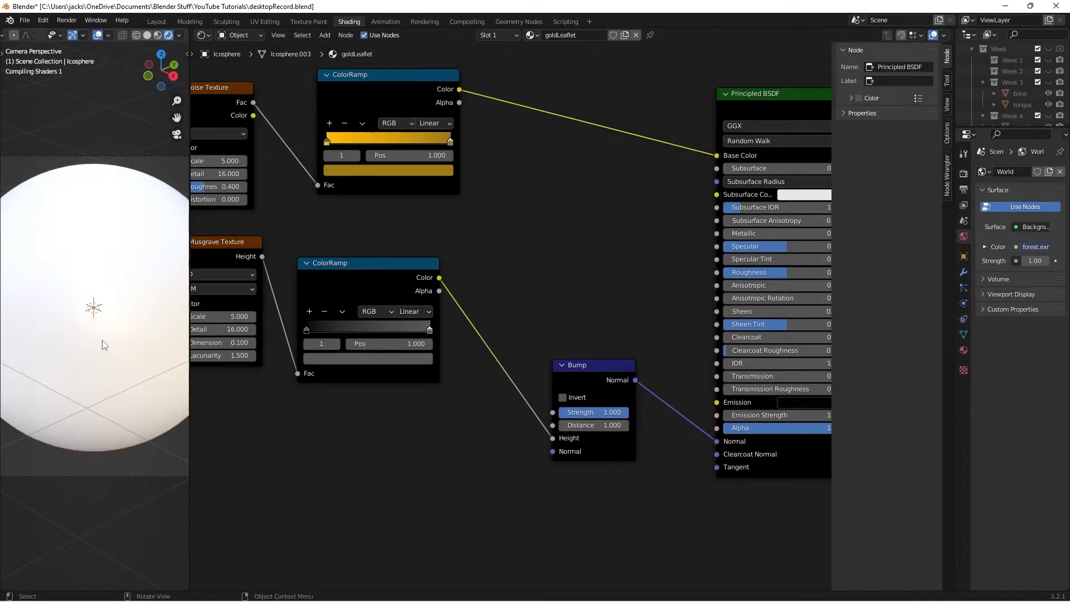
middle_drag(67, 349, 84, 327)
scroll(89, 343, up, 2)
scroll(89, 343, up, 4)
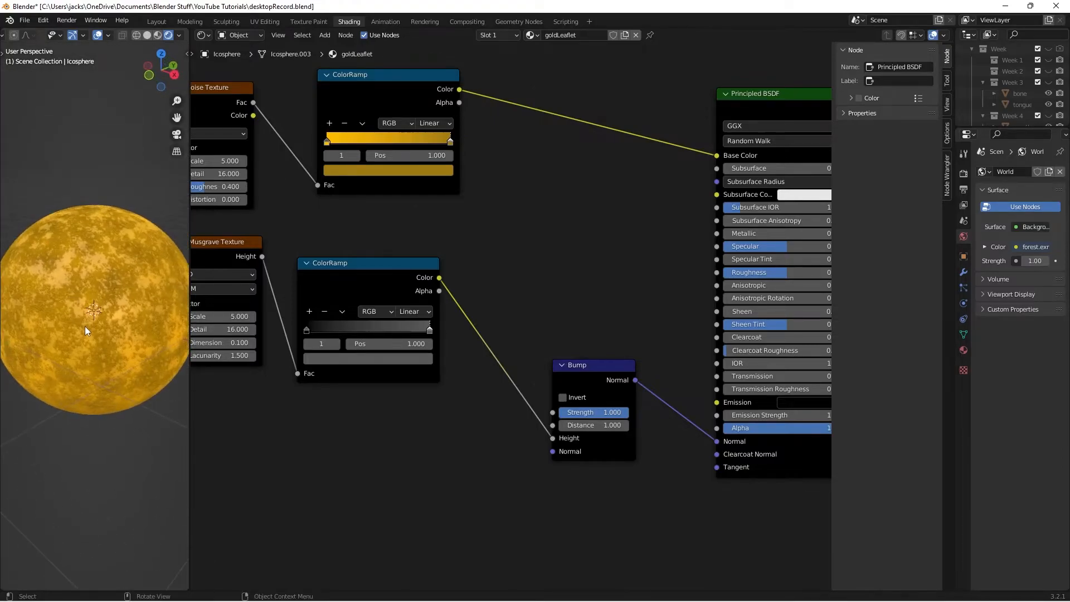
Step: Set the Bump node's Strength to 0.1 and check the sphere's surface
click(605, 407)
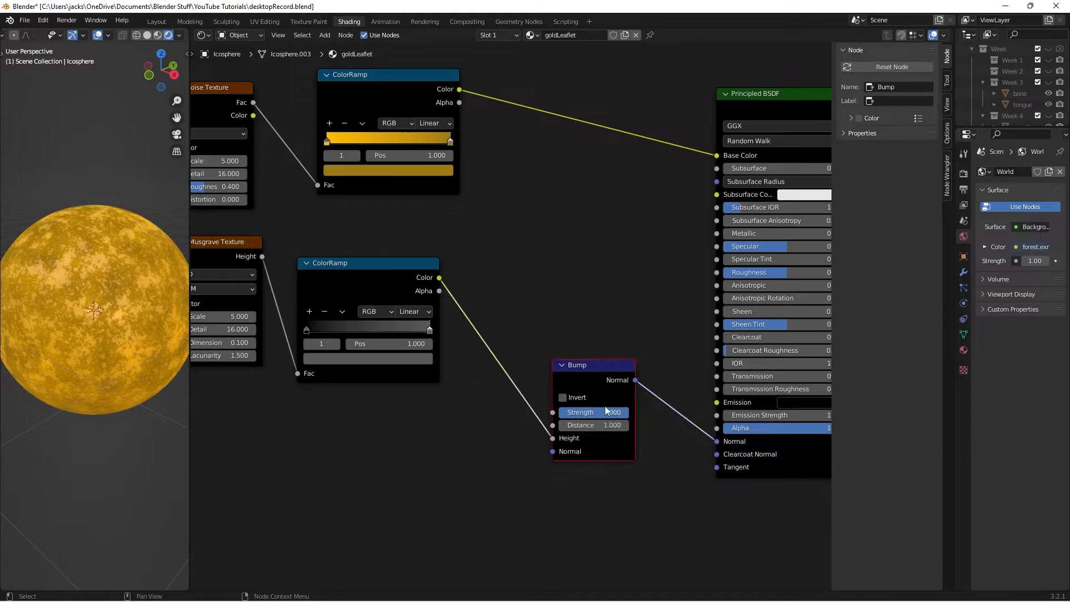
double_click(605, 414)
text(0.1)
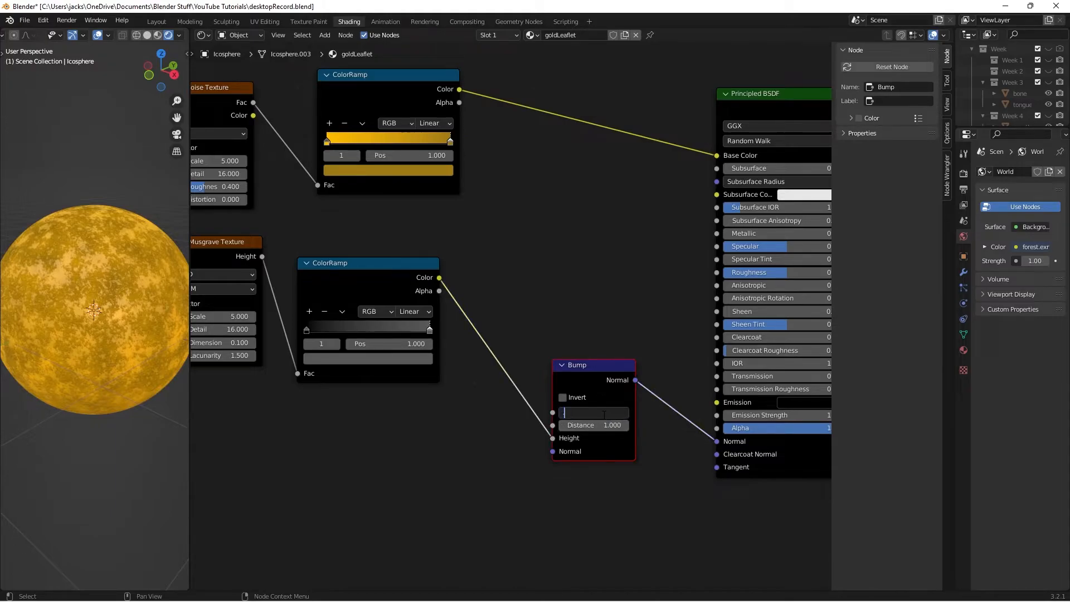
key(Return)
middle_drag(72, 325, 85, 287)
scroll(142, 306, up, 2)
scroll(113, 316, up, 2)
scroll(114, 276, up, 2)
scroll(91, 283, down, 3)
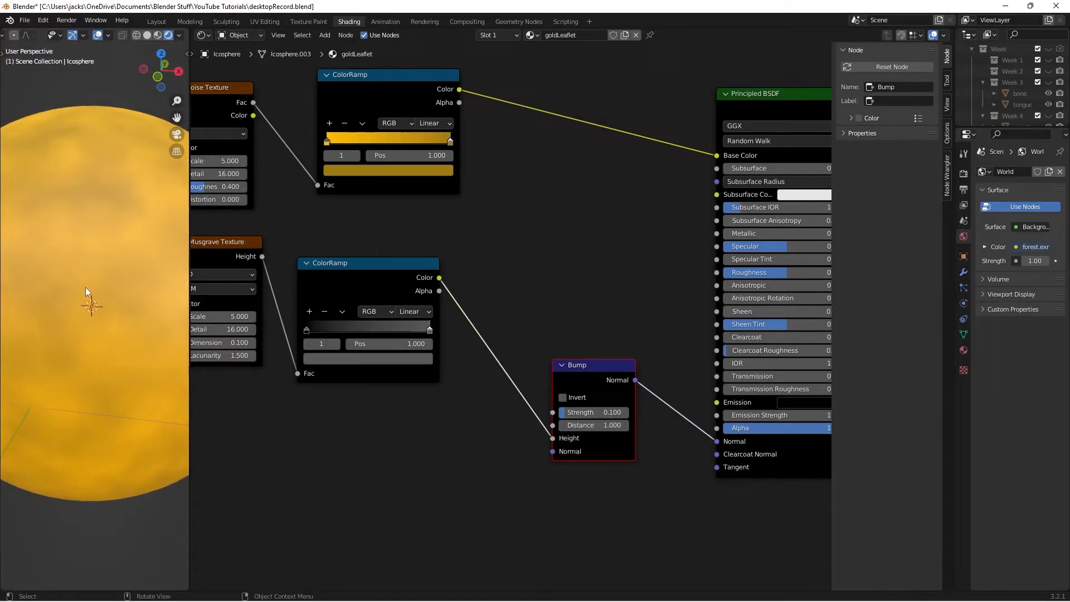
Step: Set the Principled BSDF's Metallic to 1 and inspect the reflections on the sphere from several angles
middle_drag(618, 236, 474, 273)
drag(610, 269, 701, 279)
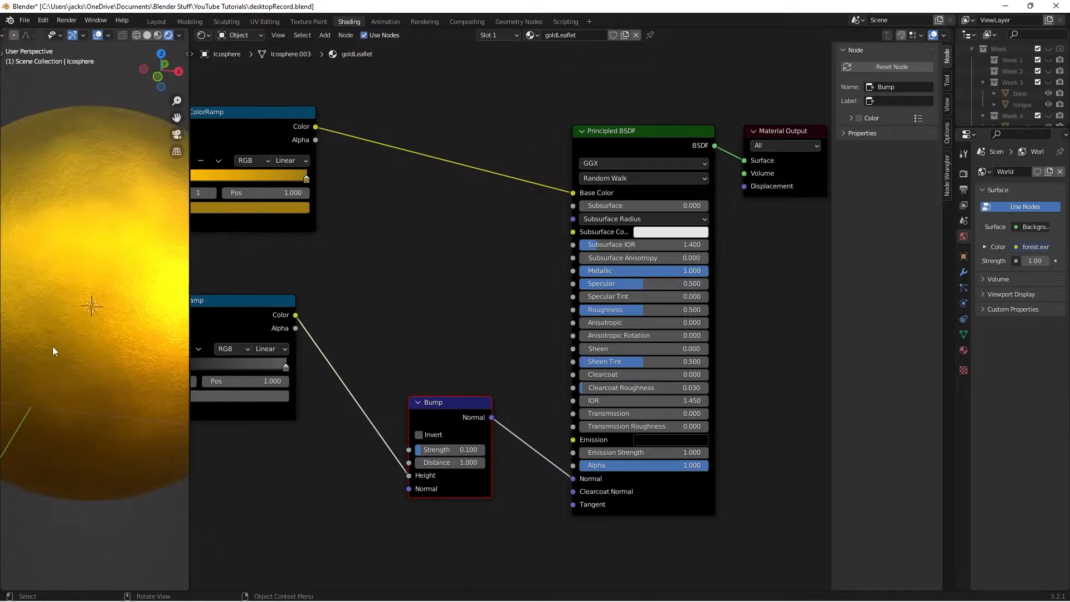
scroll(86, 343, up, 3)
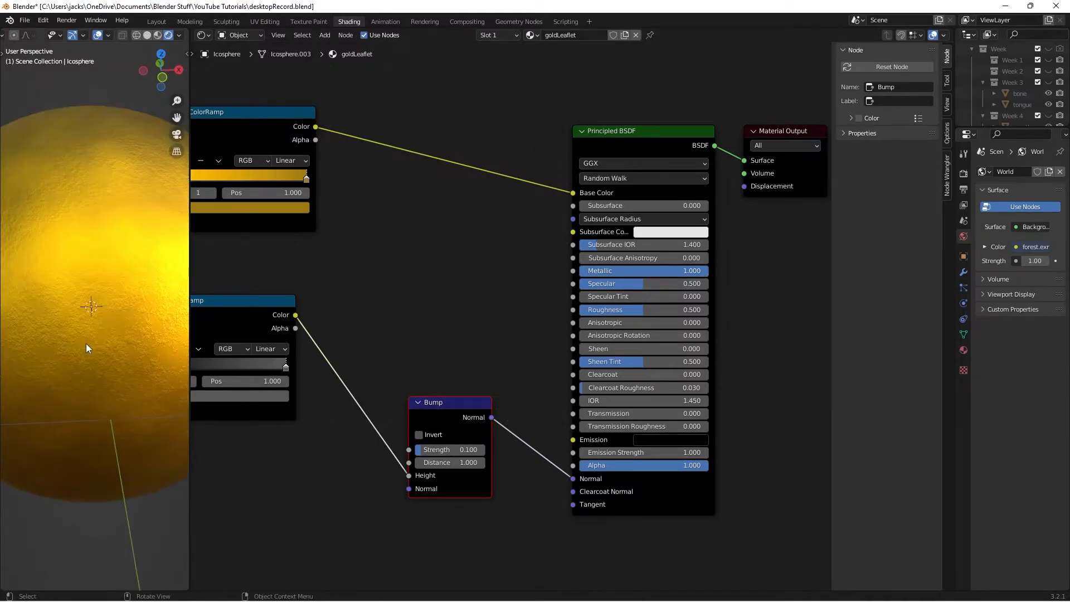
mouse_move(86, 343)
middle_down()
mouse_move(108, 337)
mouse_move(95, 333)
mouse_move(94, 343)
middle_up()
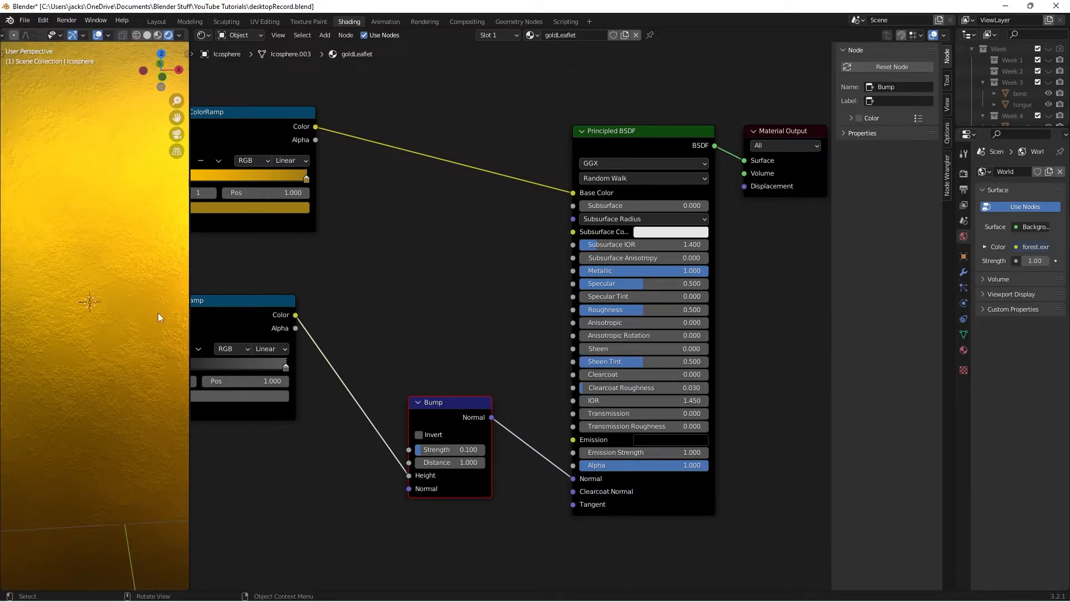
scroll(133, 332, down, 5)
middle_drag(125, 334, 92, 296)
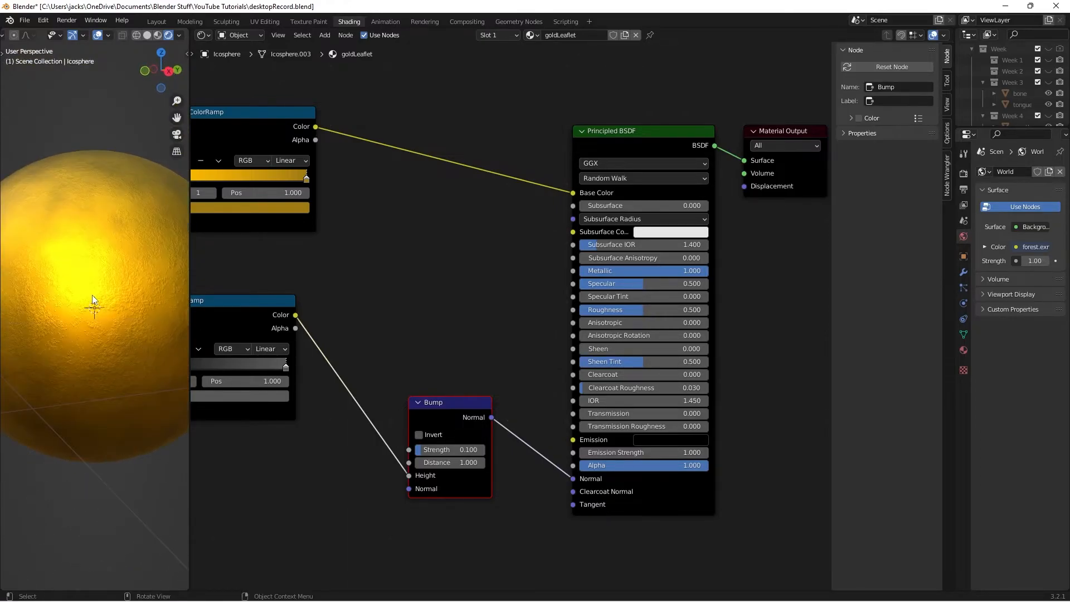
scroll(94, 302, up, 3)
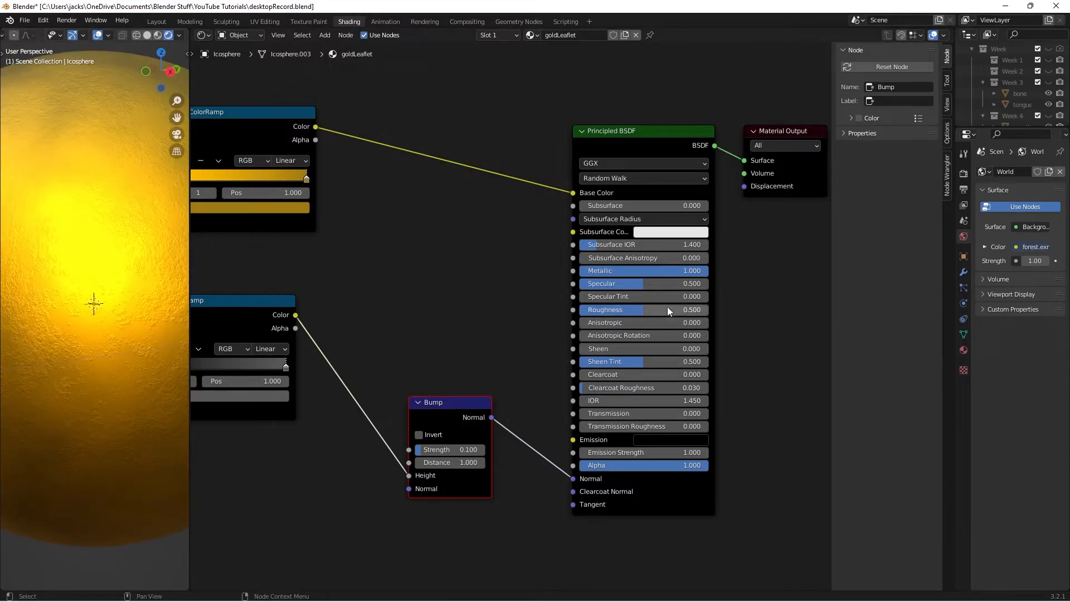
Step: Link the Musgrave ColorRamp's Color output to the Principled BSDF's Roughness input and check the sphere, finishing in the camera view
scroll(379, 341, down, 1)
middle_drag(379, 340, 411, 336)
drag(353, 318, 594, 315)
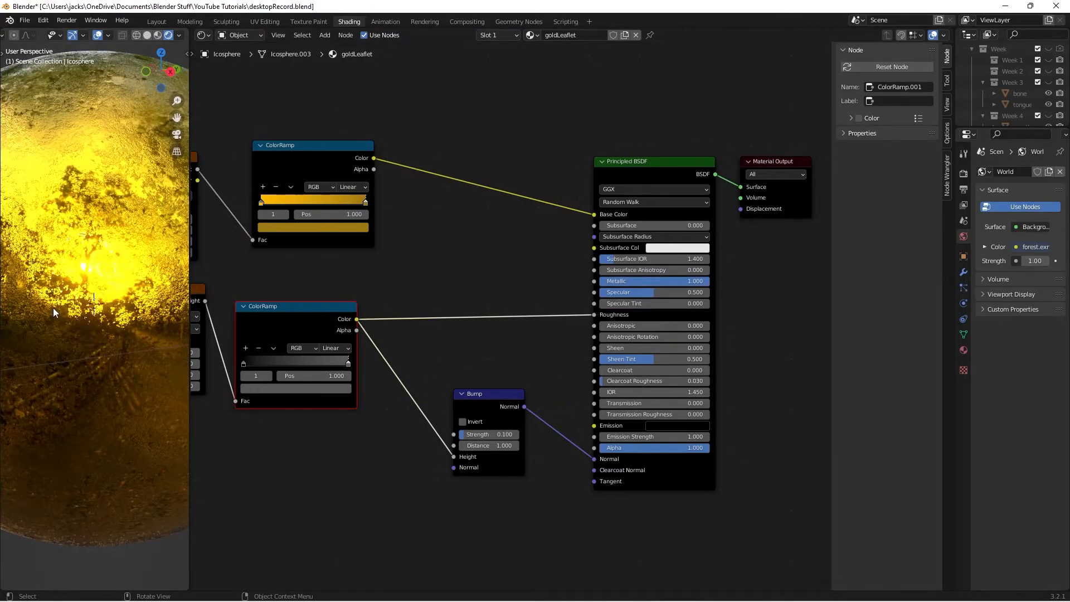
scroll(53, 308, down, 3)
middle_drag(53, 308, 123, 314)
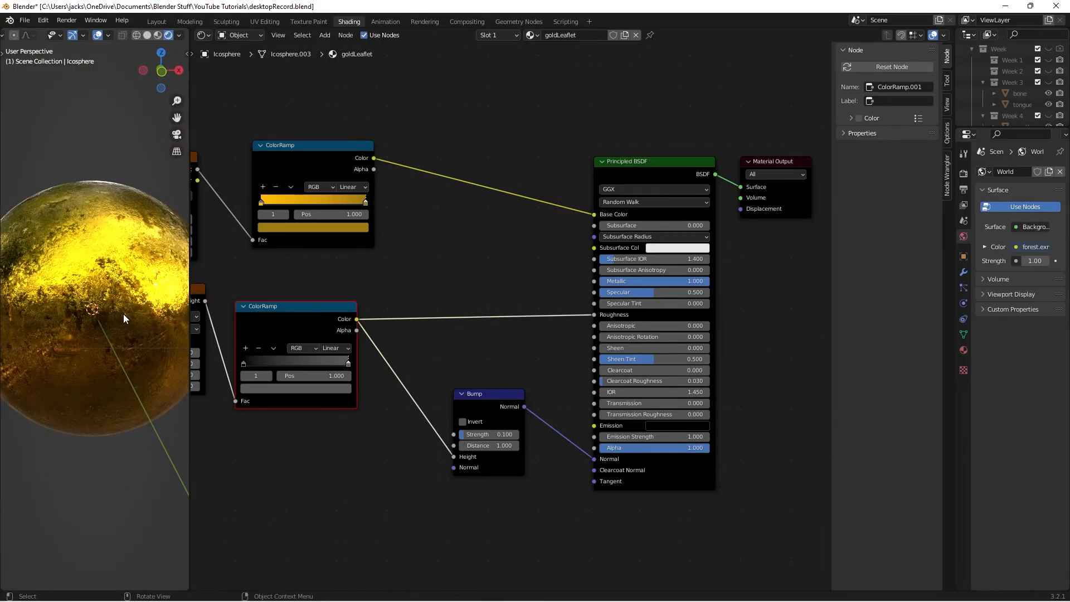
key(KP_0)
Step: Insert another ColorRamp node into the link between the Musgrave ColorRamp and the Roughness input
click(416, 277)
key(shift+a)
click(416, 277)
text(color ramp)
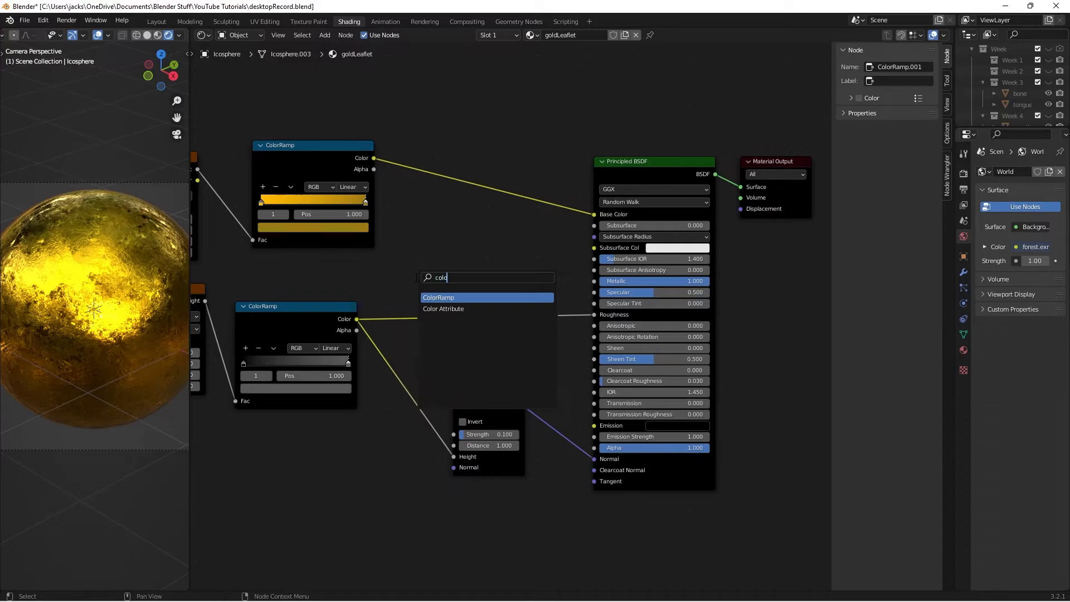
key(Return)
click(436, 251)
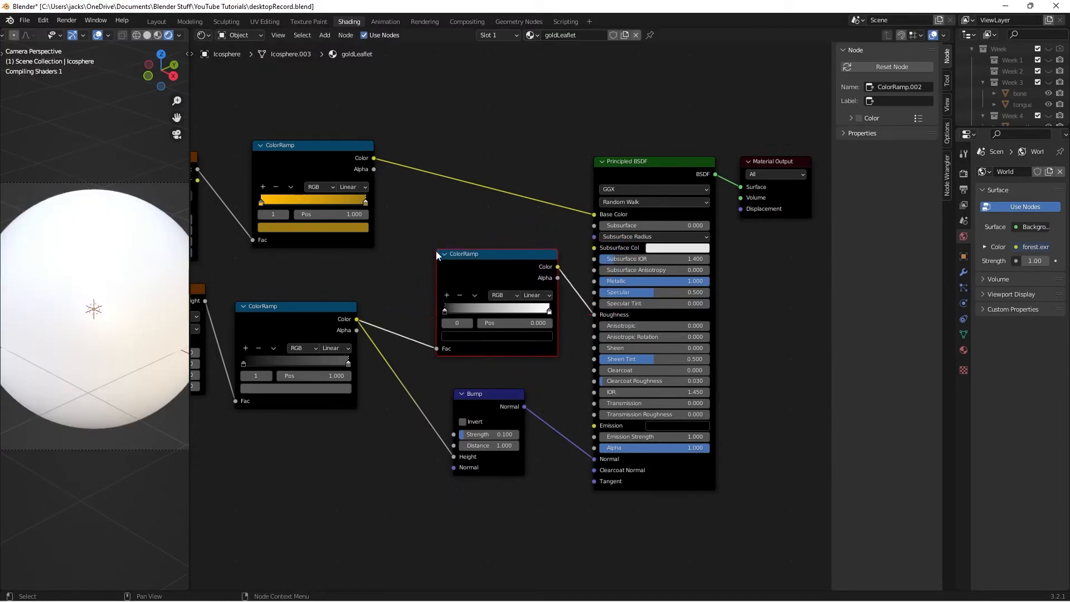
drag(473, 262, 473, 255)
click(474, 255)
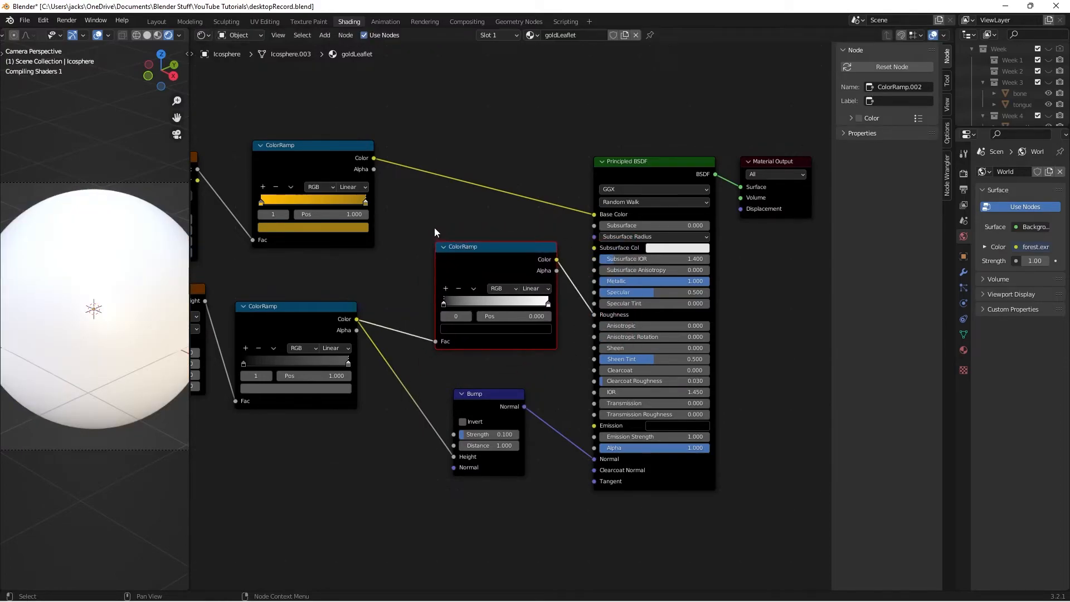
Step: Preview the roughness ColorRamp on the sphere and try lightening its black stop to an HSV value of 0.2
scroll(397, 265, up, 2)
click(384, 281)
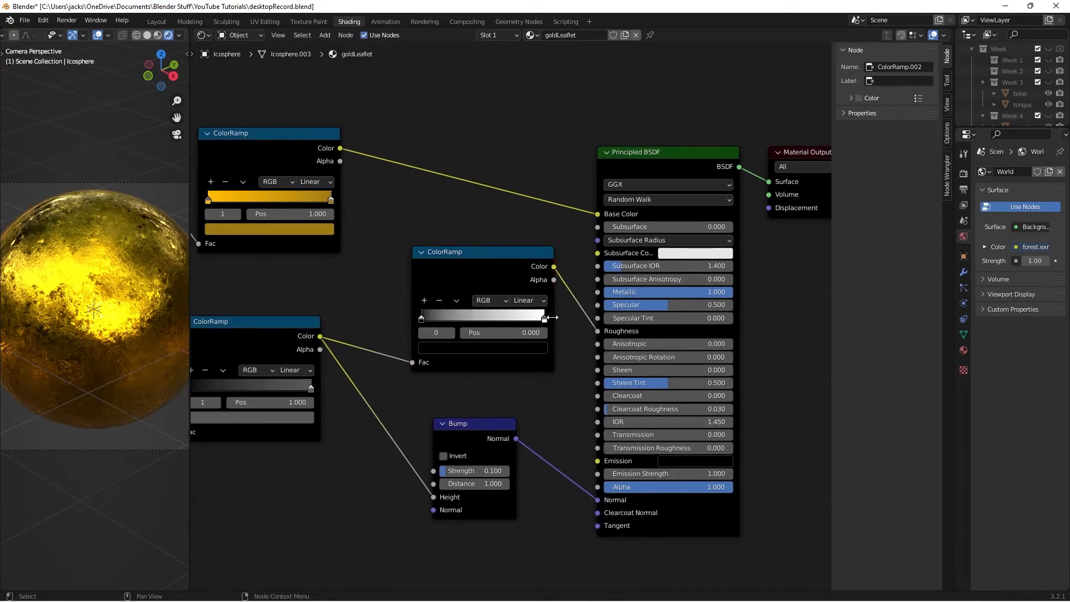
scroll(478, 325, up, 3)
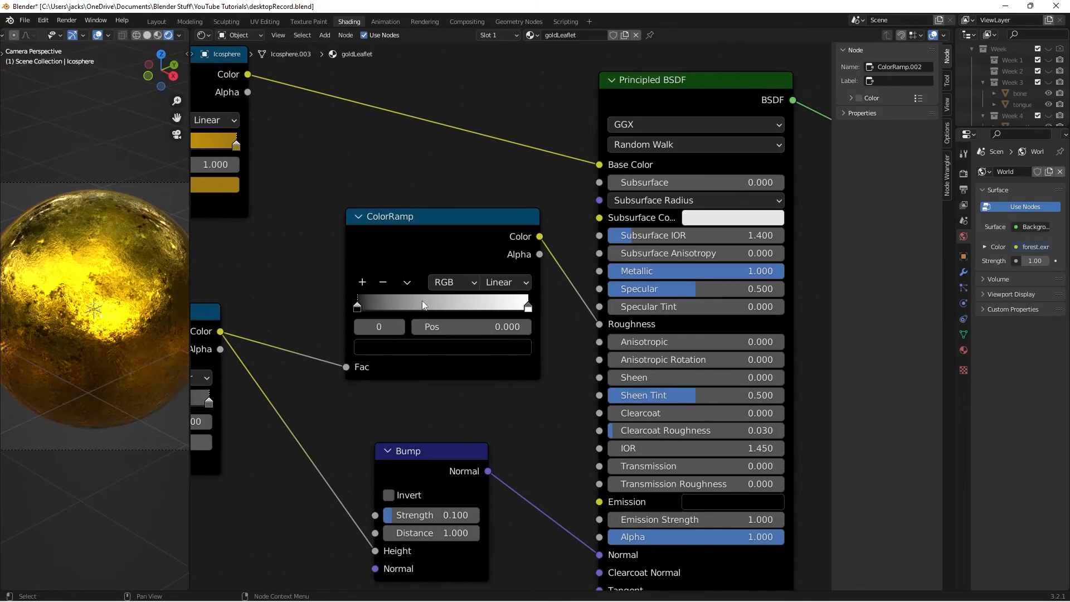
ctrl+shift+click(429, 253)
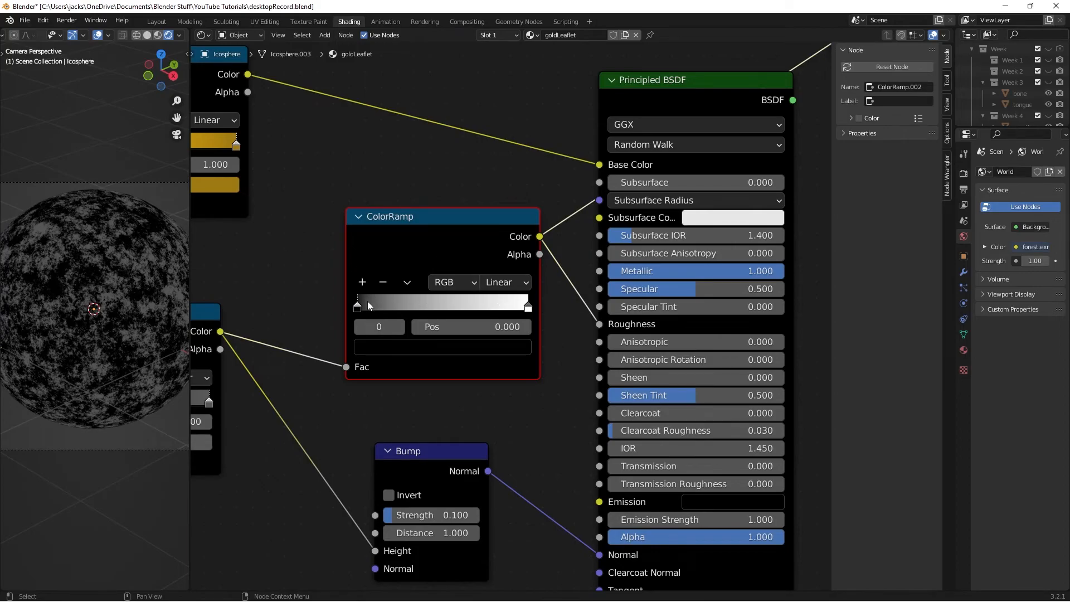
click(417, 344)
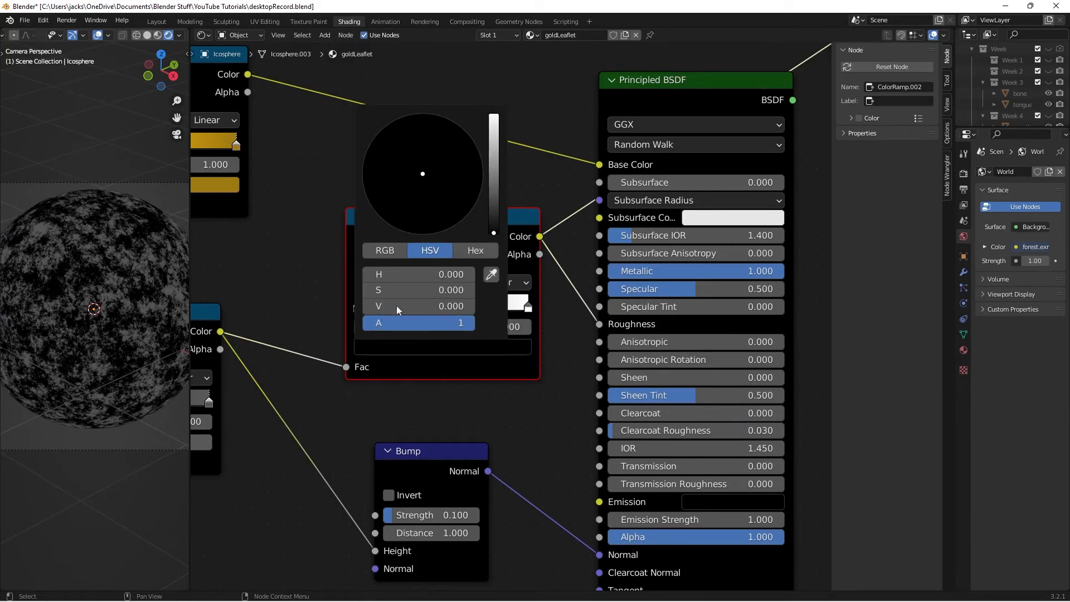
click(436, 307)
text(.2)
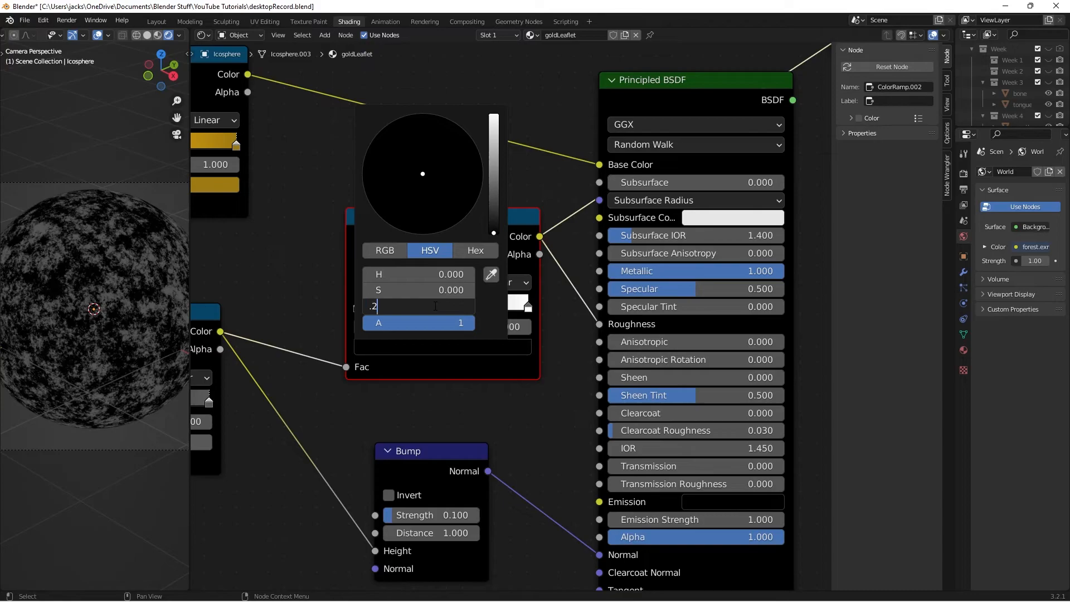
key(Return)
Step: Switch the preview back to the Principled BSDF and inspect the sphere, finishing in the camera view
scroll(428, 144, down, 2)
middle_drag(429, 143, 382, 144)
ctrl+shift+click(590, 109)
middle_drag(157, 247, 39, 314)
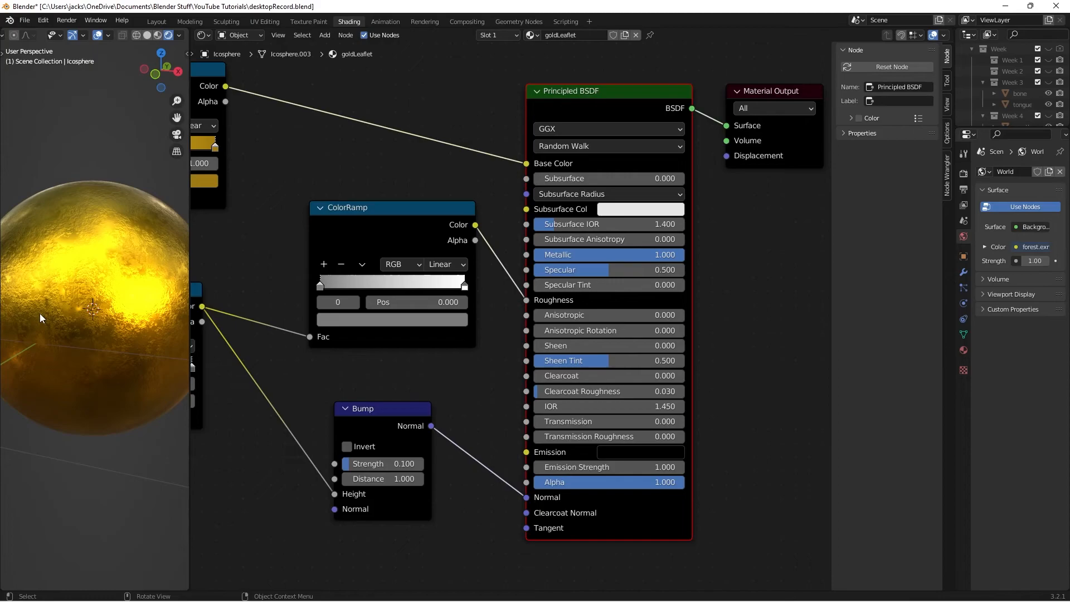
middle_drag(31, 313, 65, 327)
key(KP_0)
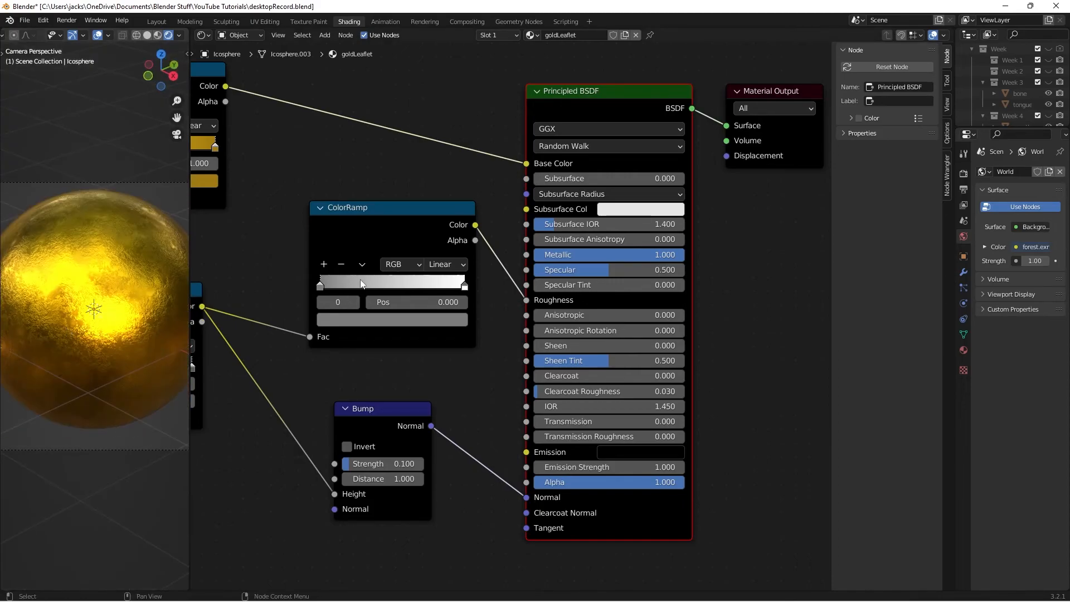
Step: Return the roughness ColorRamp's first stop to black and check the sphere
scroll(362, 274, down, 3)
click(409, 319)
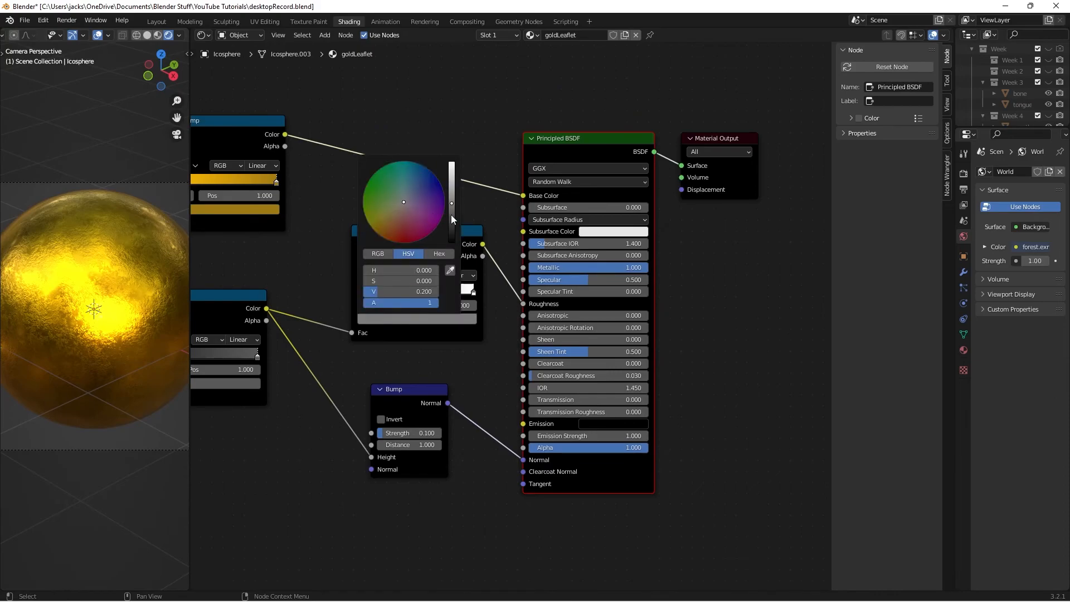
drag(452, 219, 452, 243)
click(139, 286)
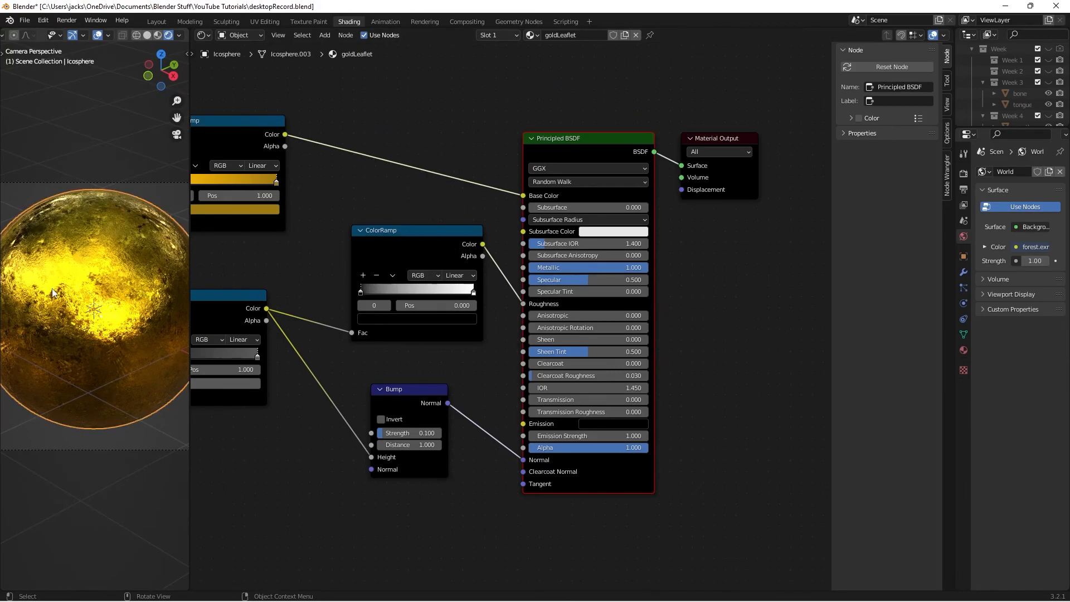
scroll(51, 289, down, 2)
click(115, 441)
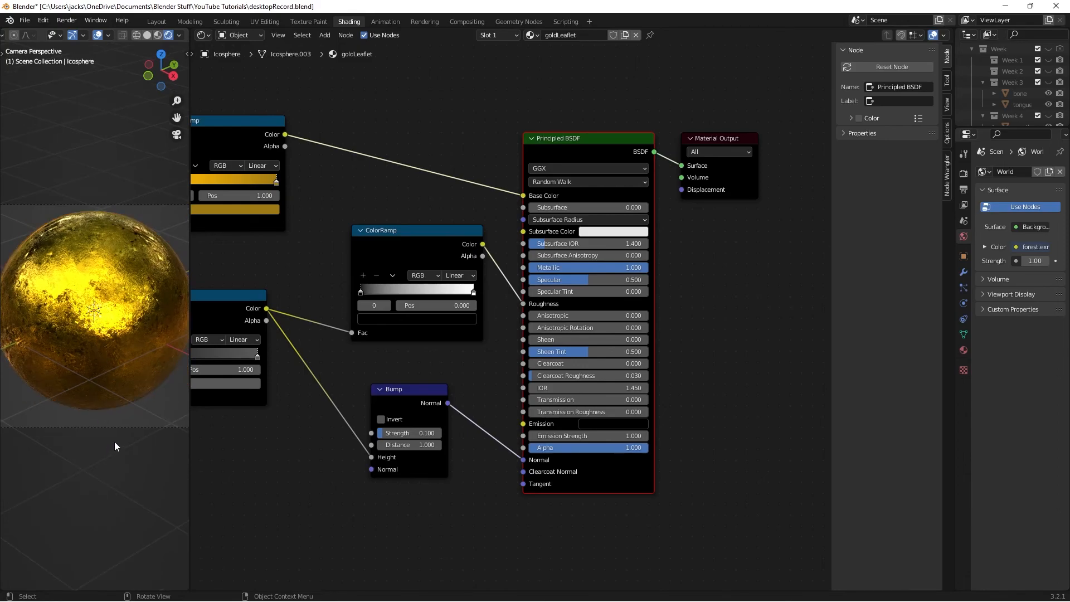
Step: Save the file and clear the node selection
key(ctrl+s)
scroll(291, 378, down, 1)
middle_drag(291, 378, 457, 425)
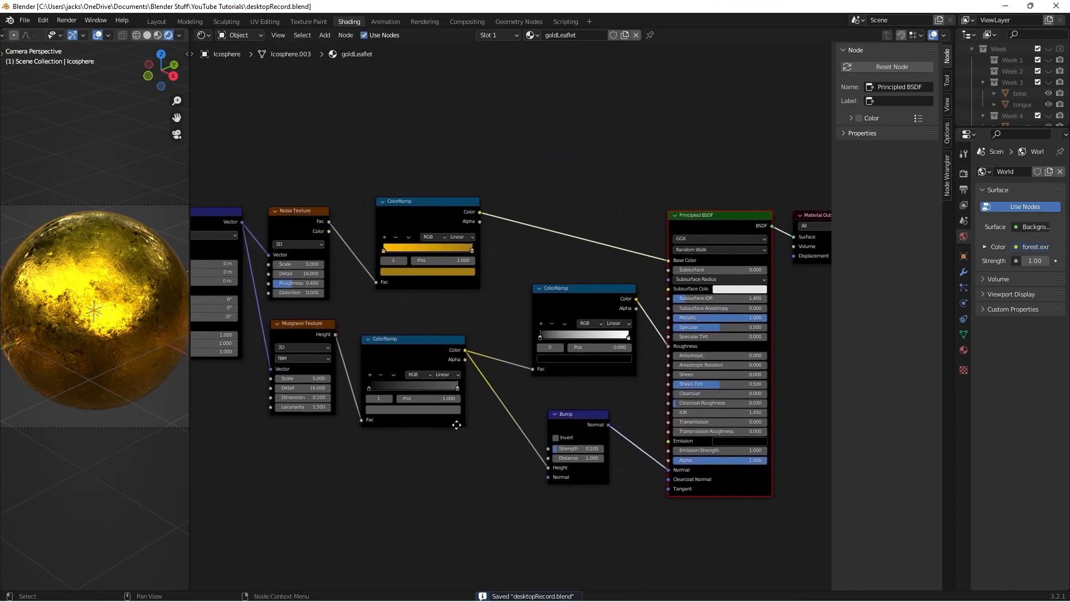
click(400, 322)
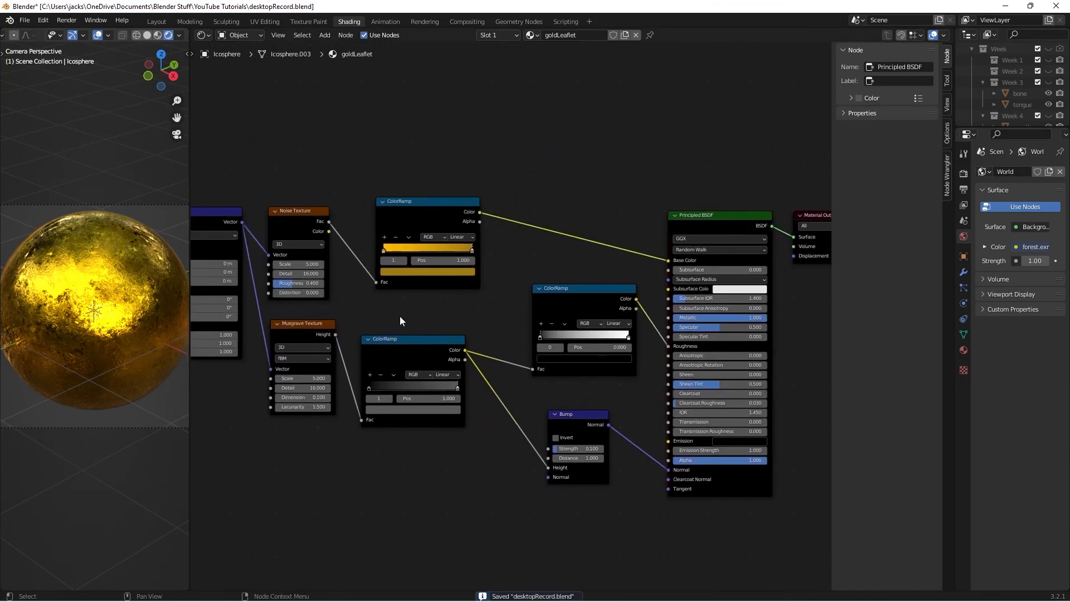